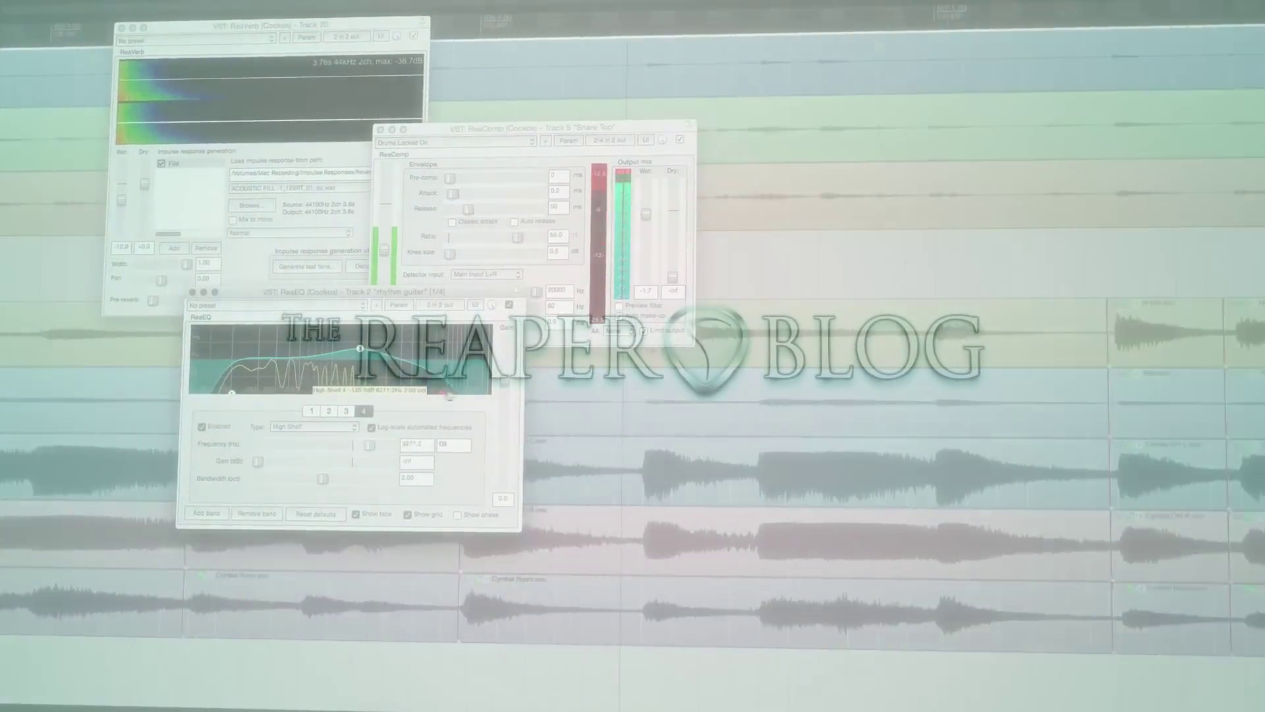
Step: Raise the EQ high-shelf frequency to about 18 kHz
drag(446, 395, 466, 395)
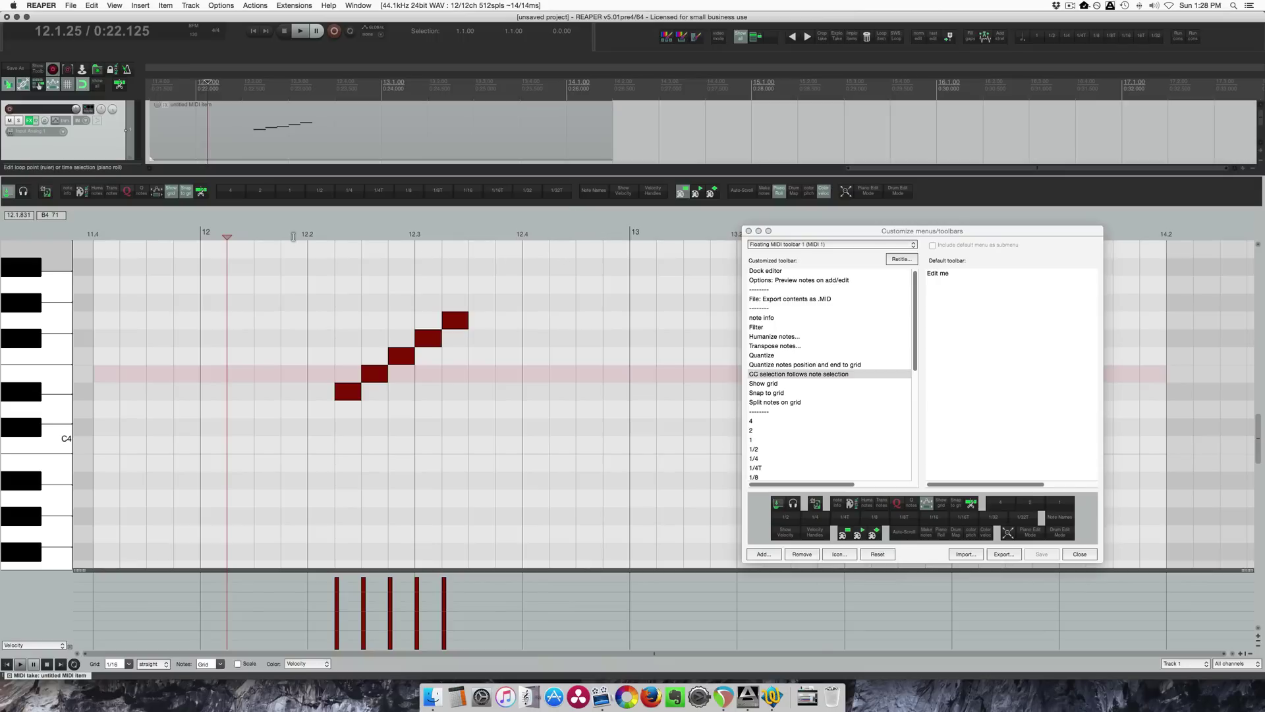
Step: Float and re-dock the MIDI editor, then turn on note preview
click(11, 197)
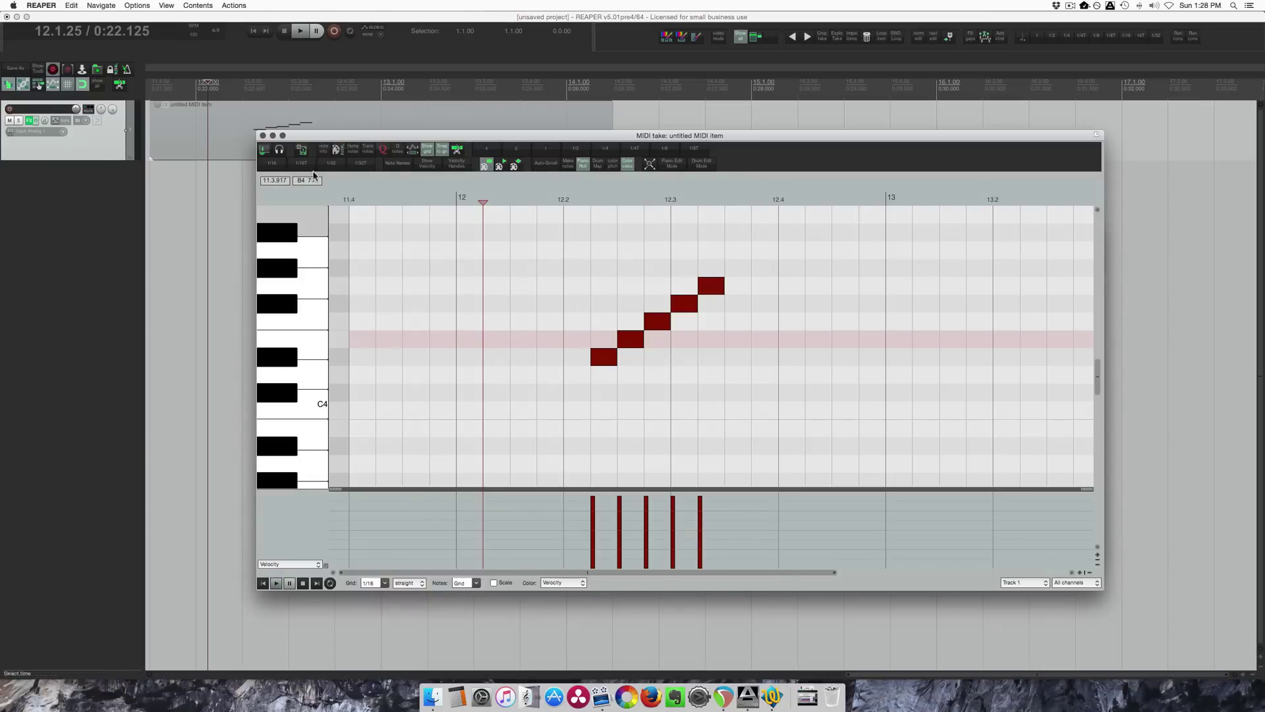
click(263, 151)
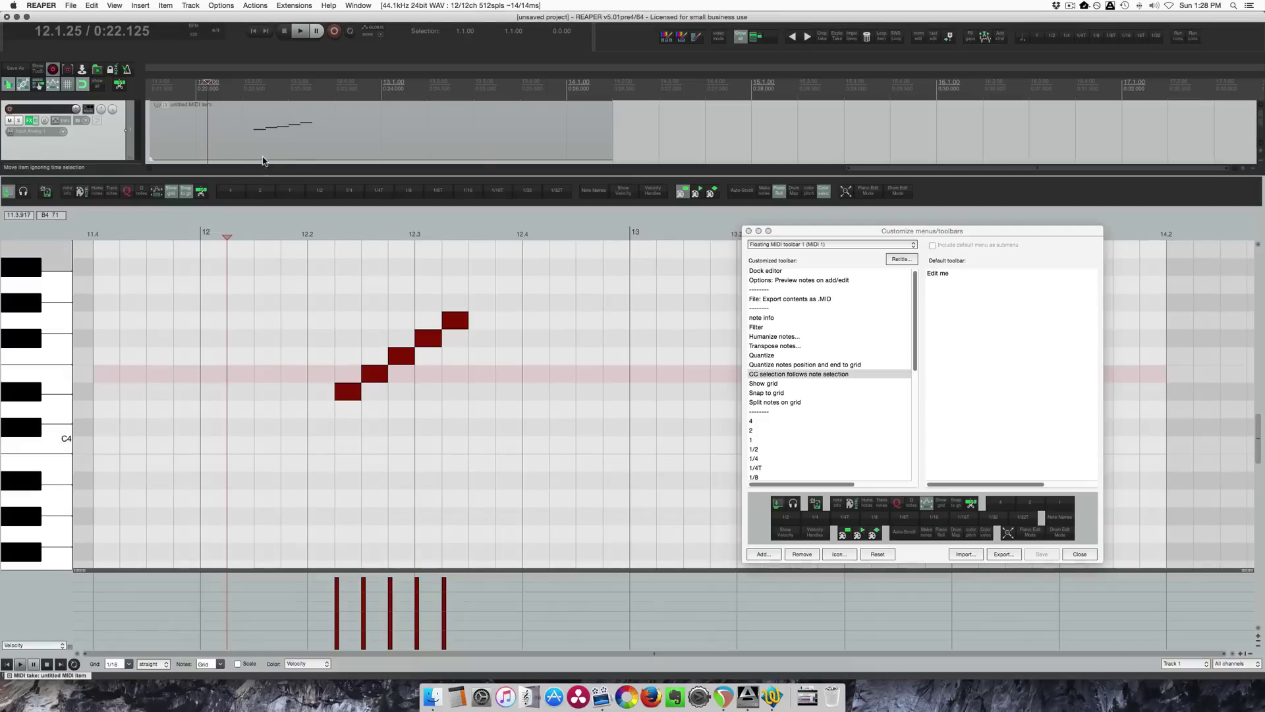
click(25, 193)
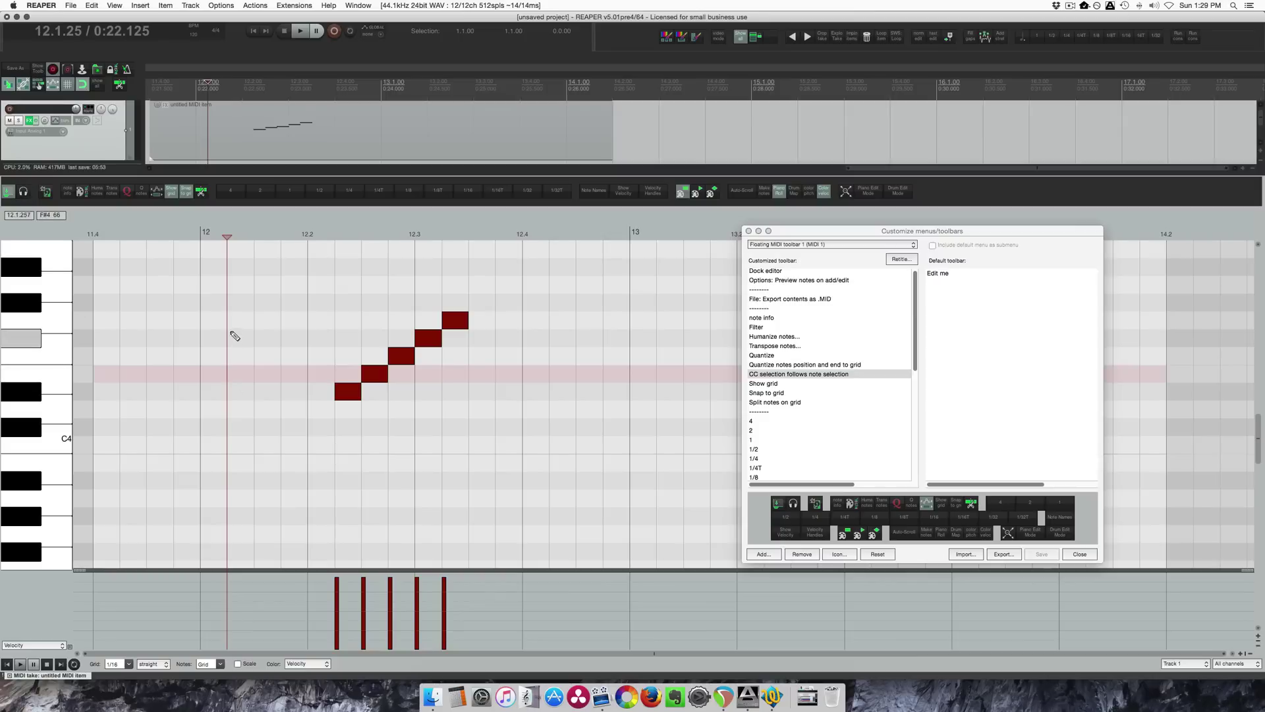
Step: Draw a 1/16 note on F#4 at 12.1.50, deselect it, and set the edit position to 12.2.00
drag(261, 356, 282, 340)
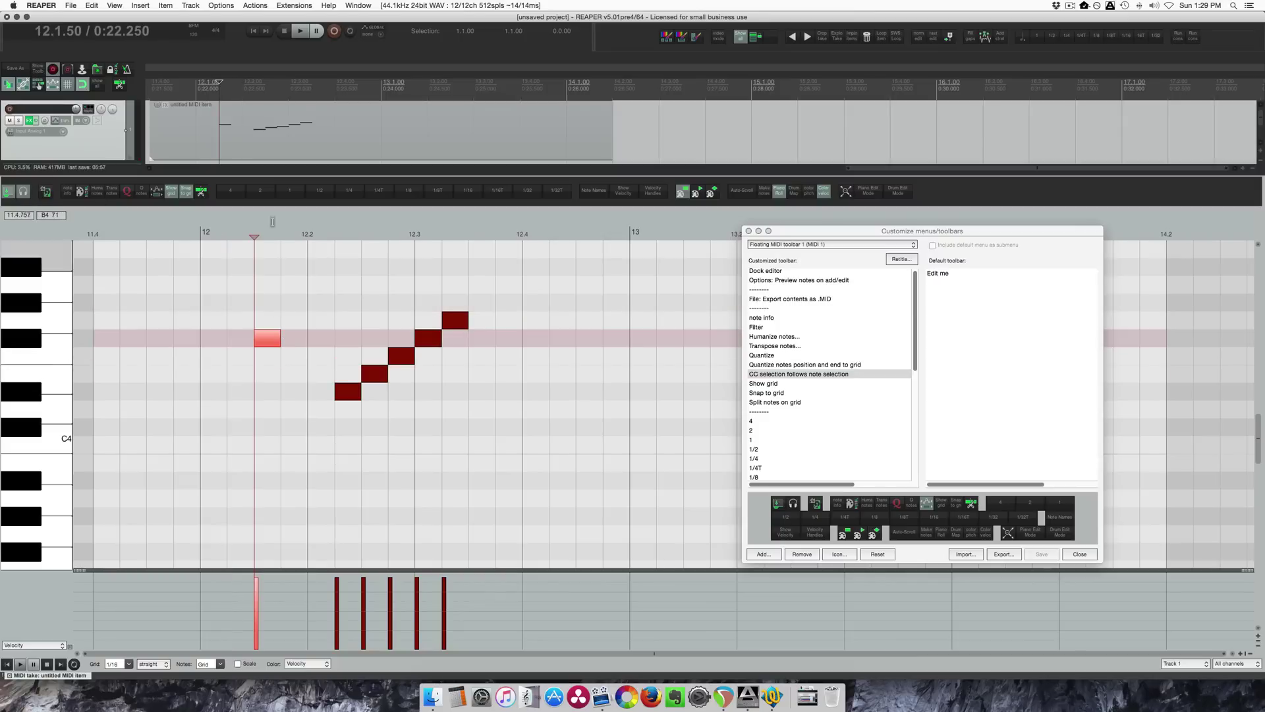
click(254, 309)
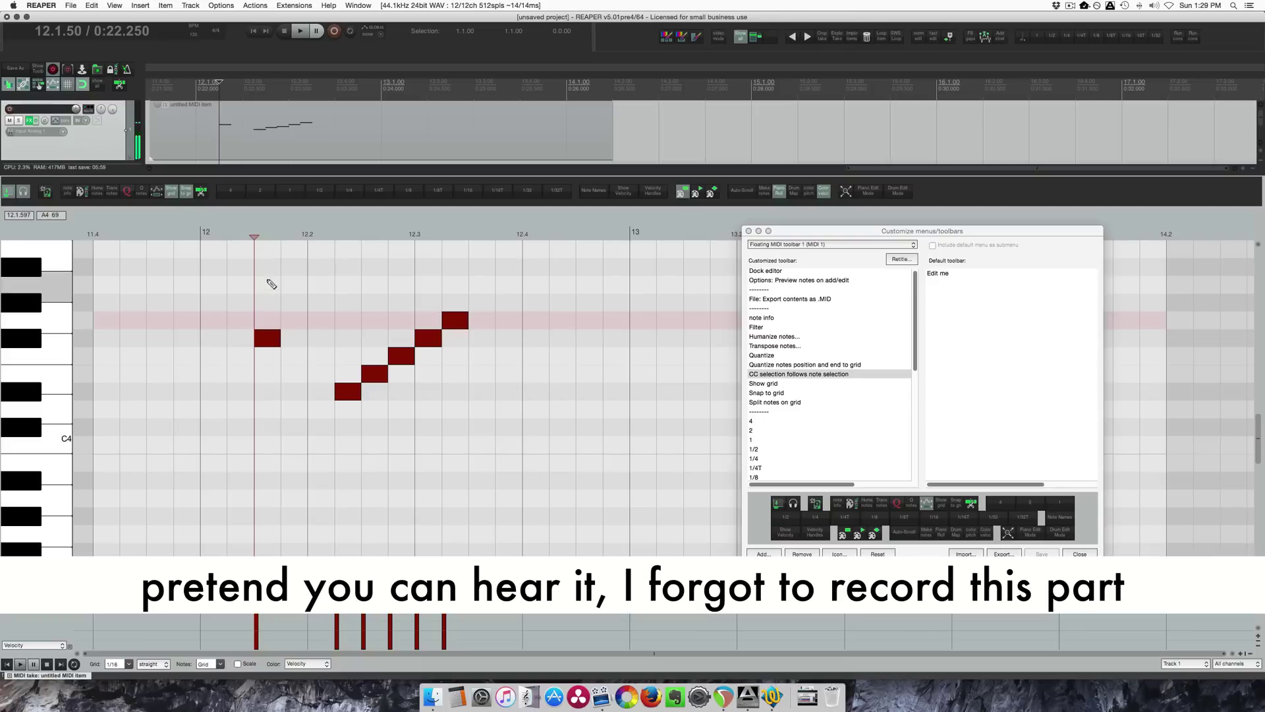
click(310, 338)
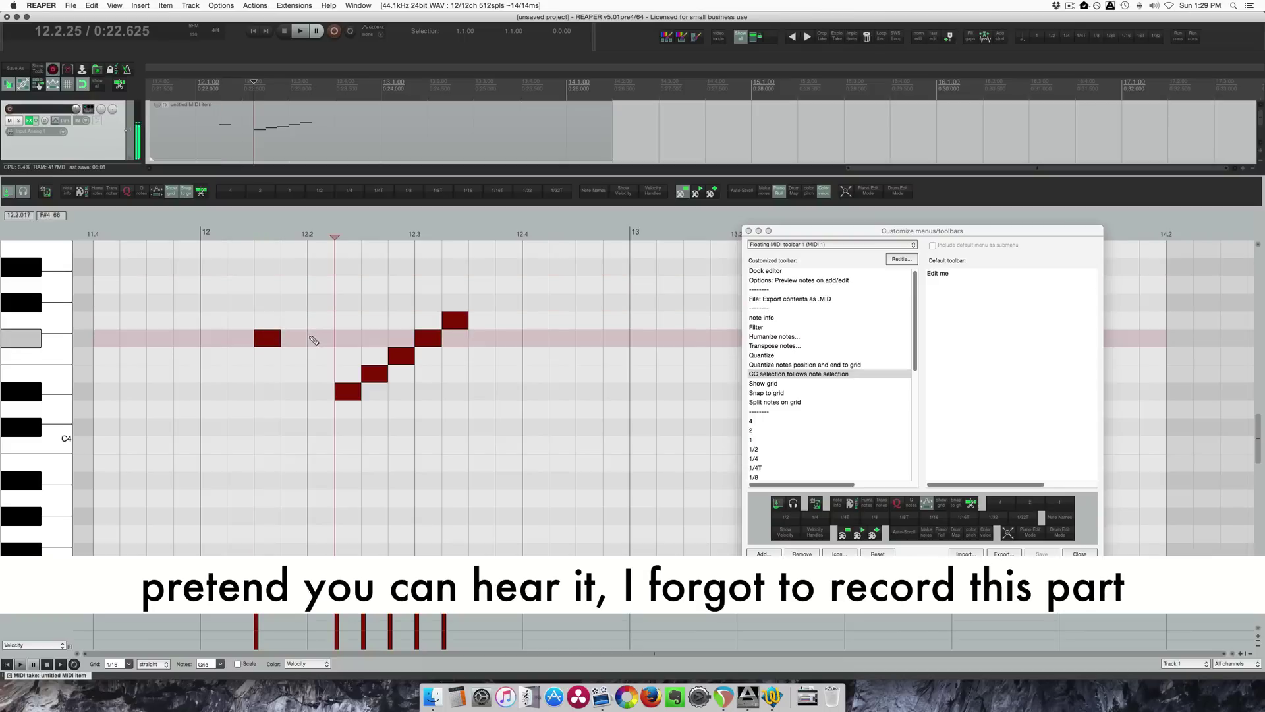
Step: Try the Export contents as .MID button, cancel it, and create a MIDI item from 14.3 to 15.2
click(48, 197)
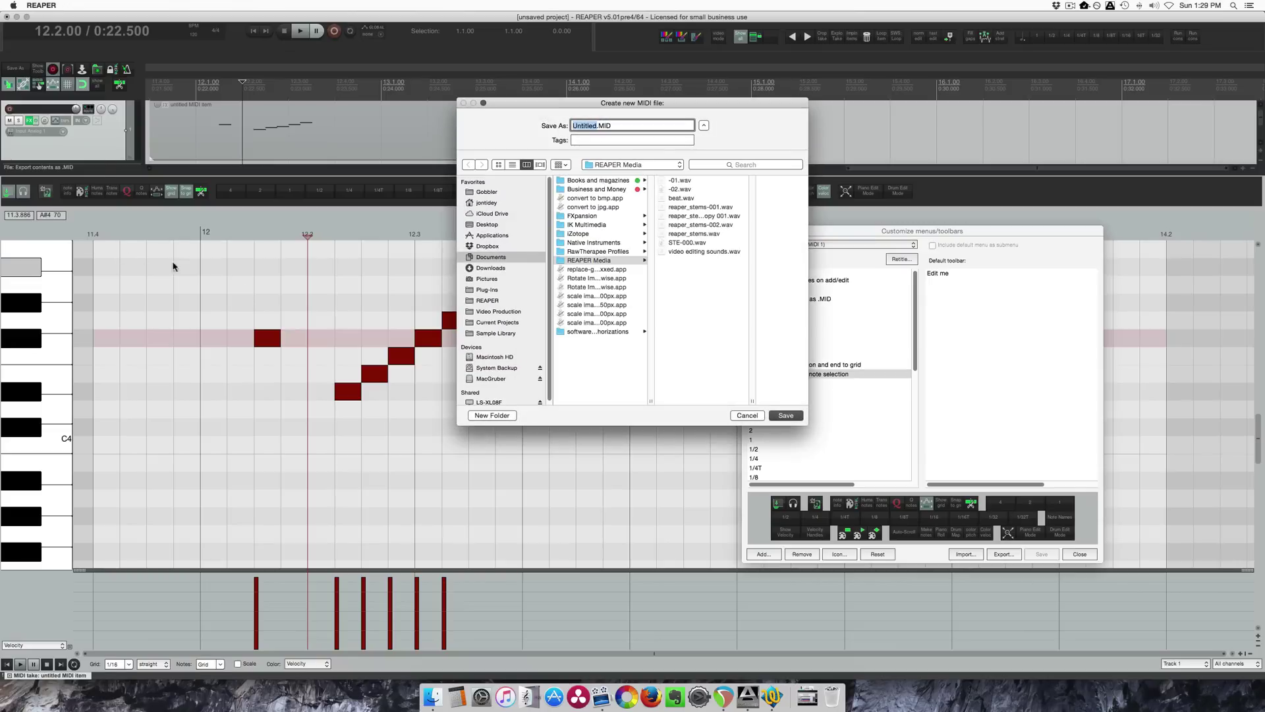
click(747, 415)
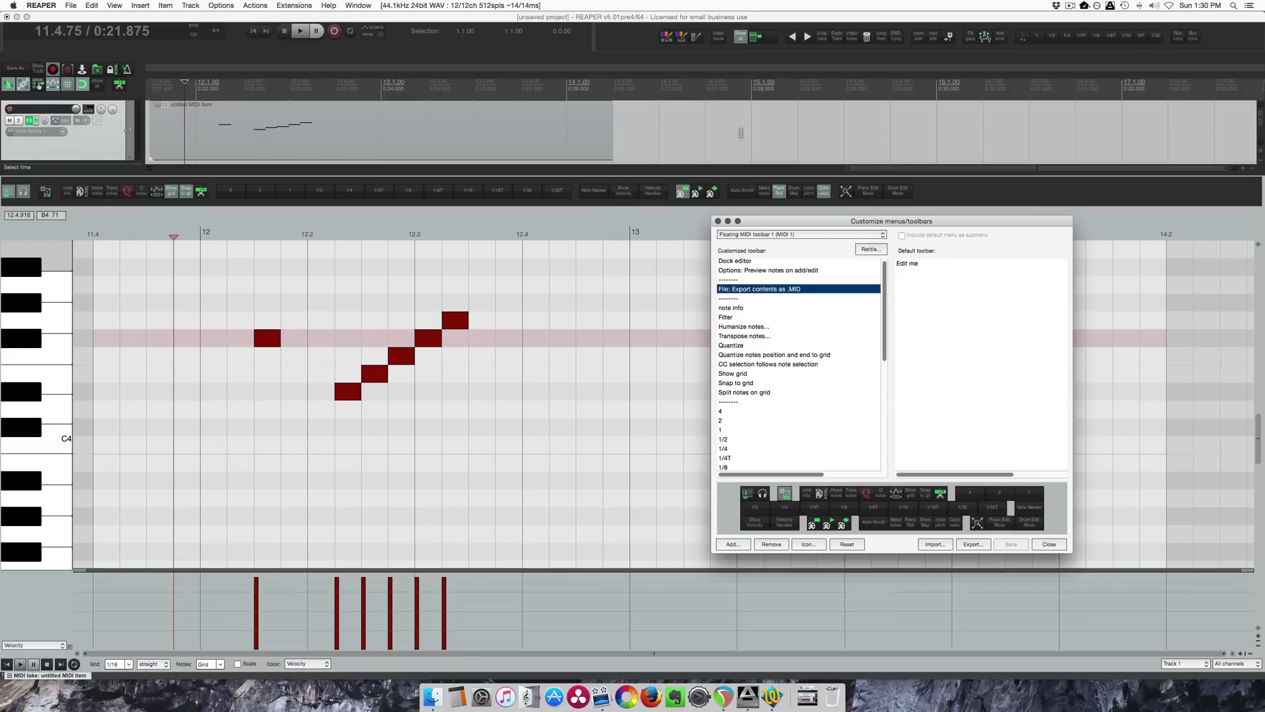
drag(659, 131, 797, 132)
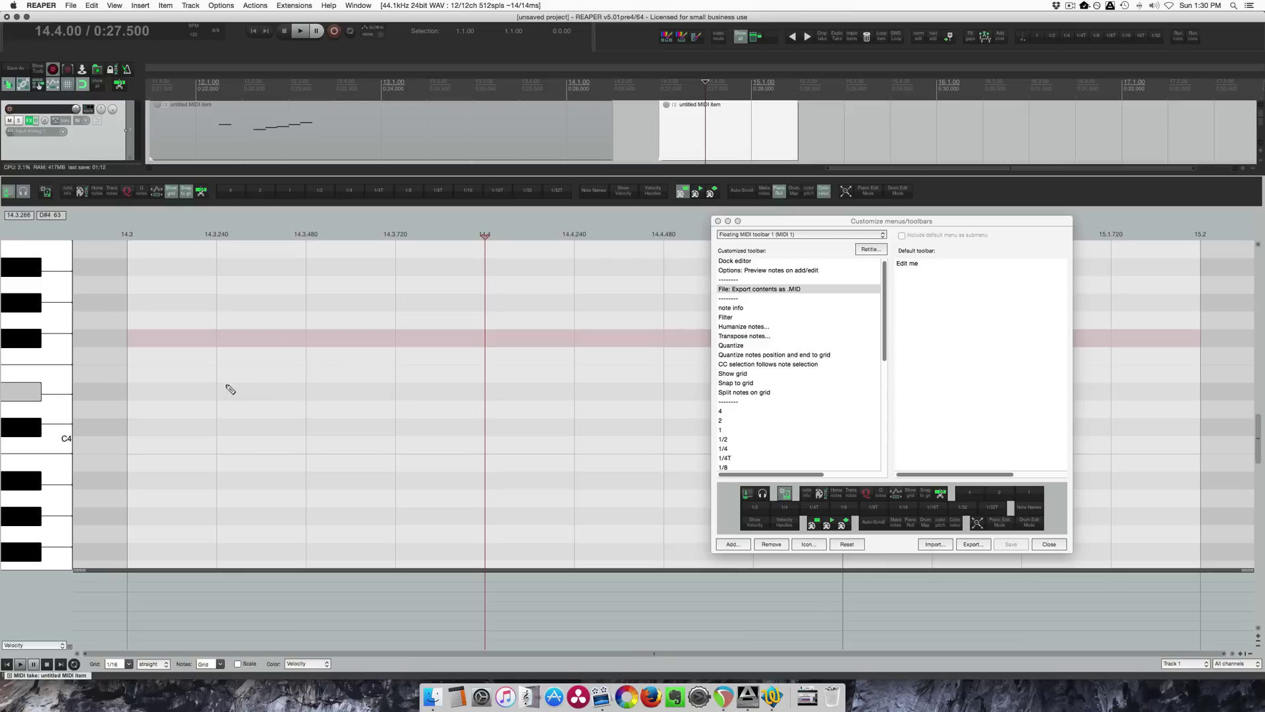
Step: Draw an E4 note from 14.3.480 to 14.4 in the new item
click(788, 292)
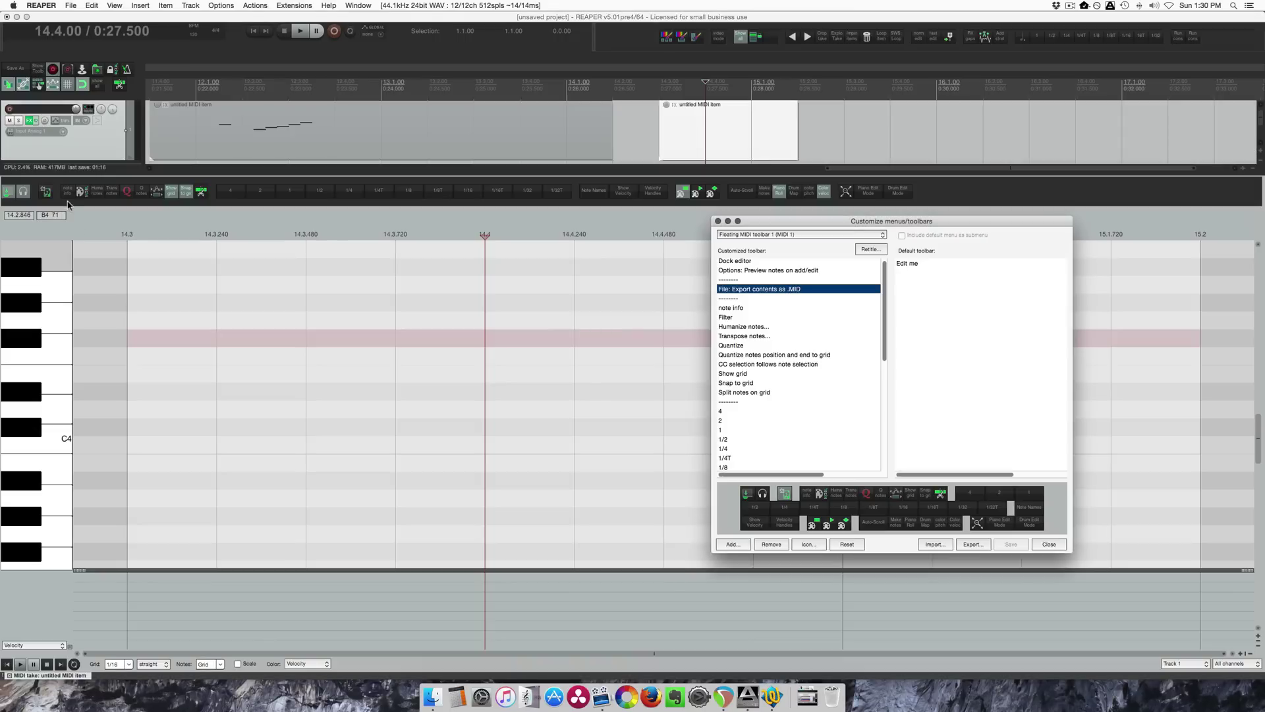
click(300, 336)
drag(310, 373, 486, 374)
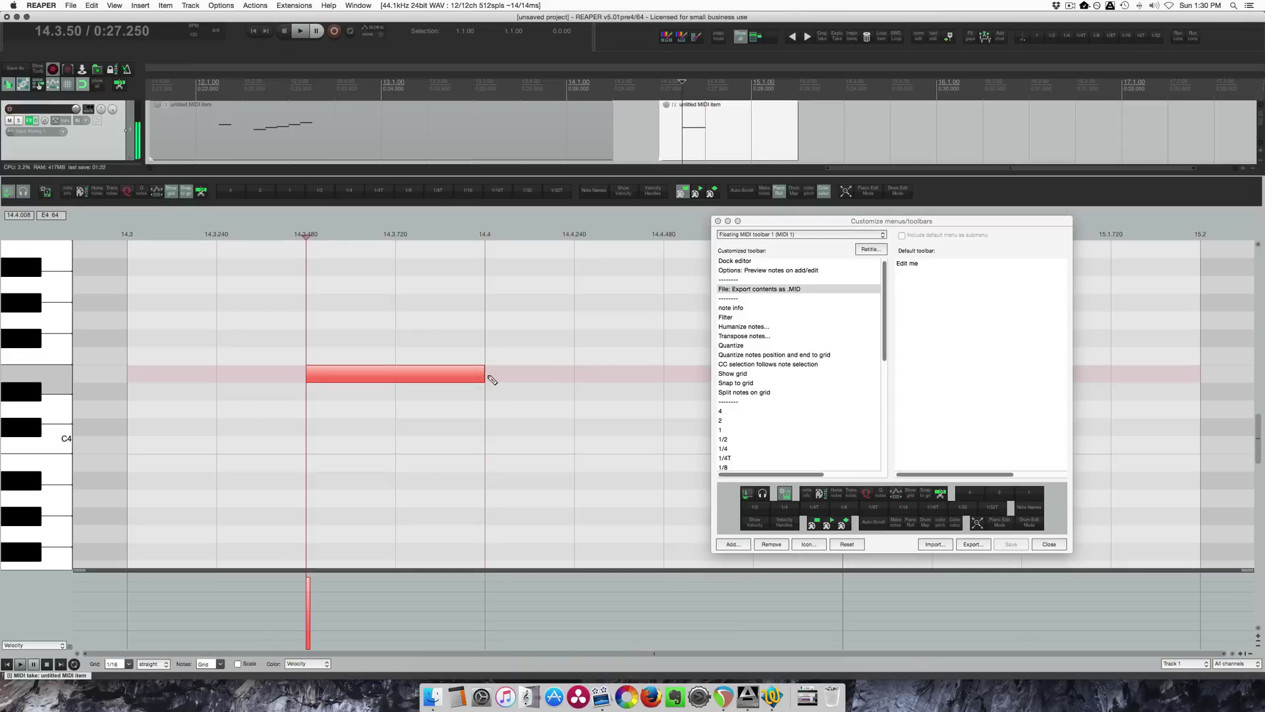
Step: Lower the new note's velocity from 120 to 90 with a -30 relative change
click(68, 193)
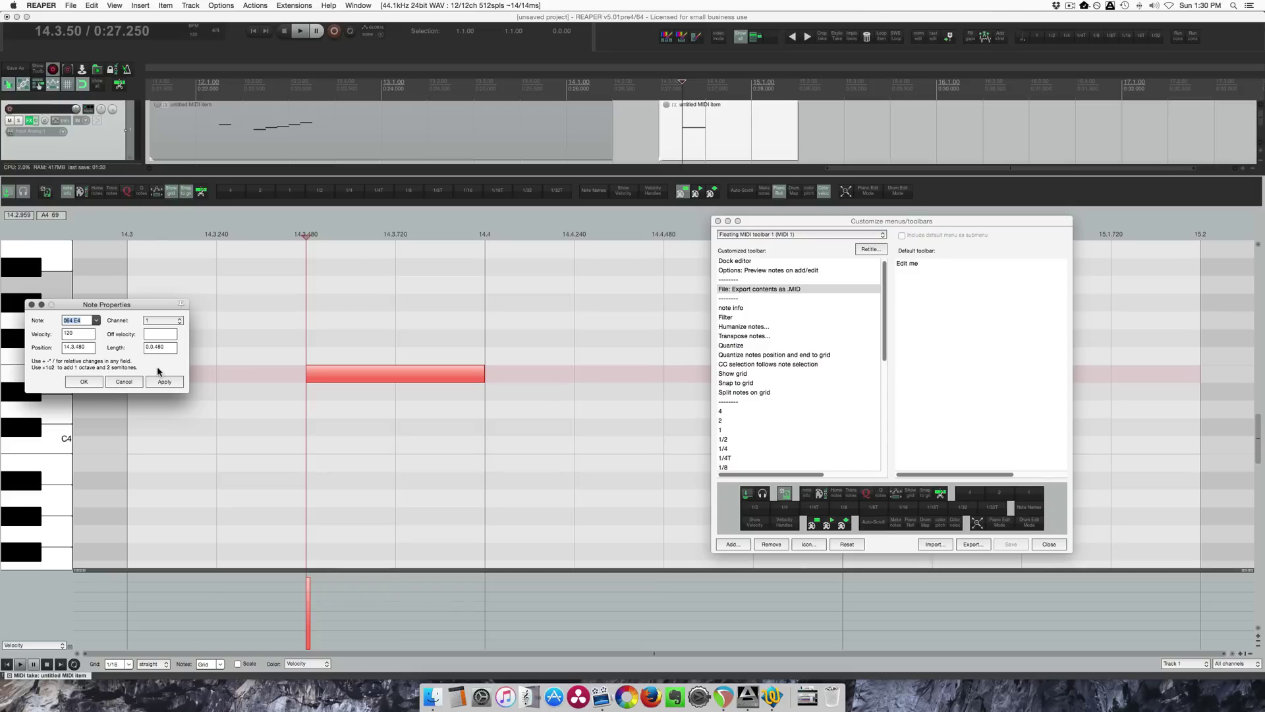
double_click(85, 338)
text(+)
click(165, 381)
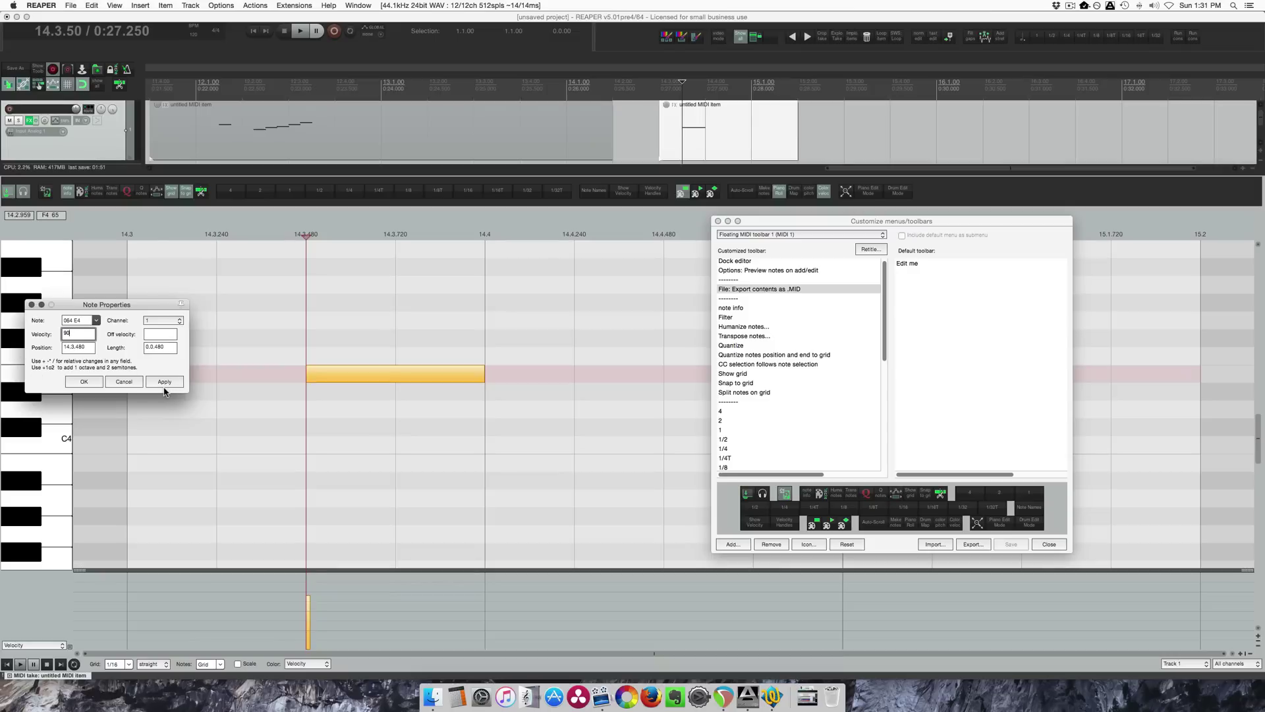
click(123, 382)
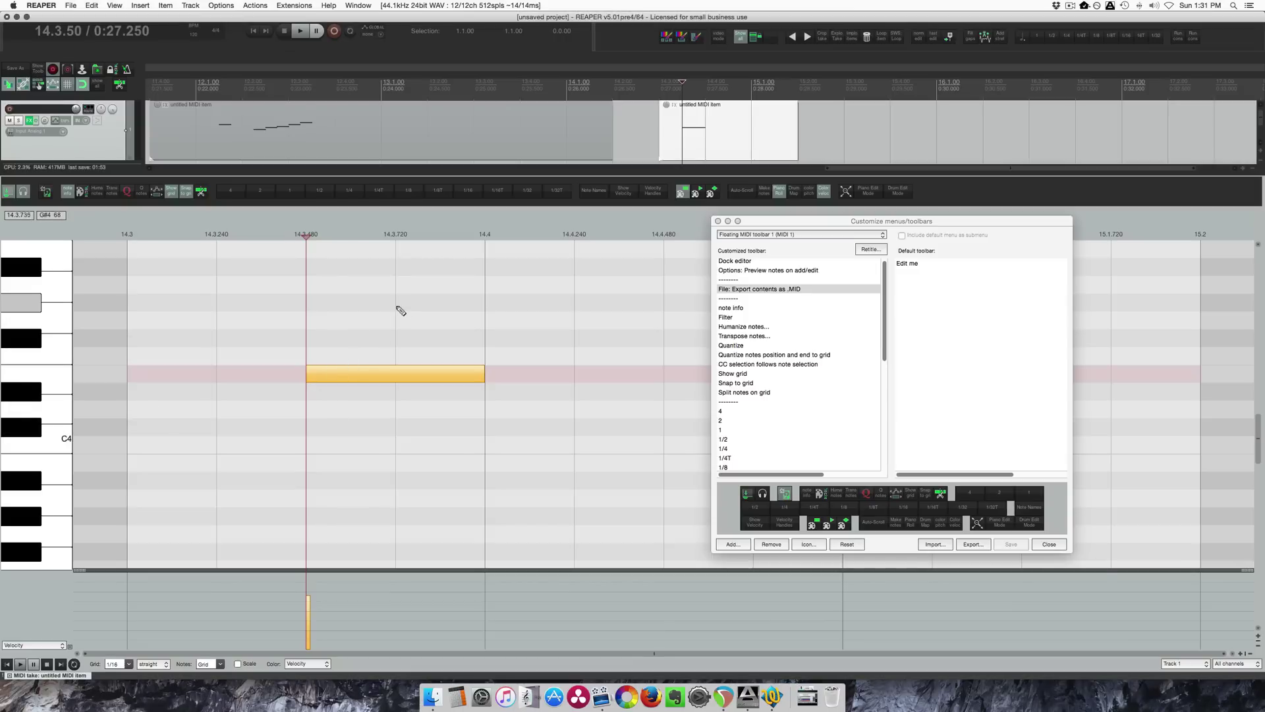
click(84, 196)
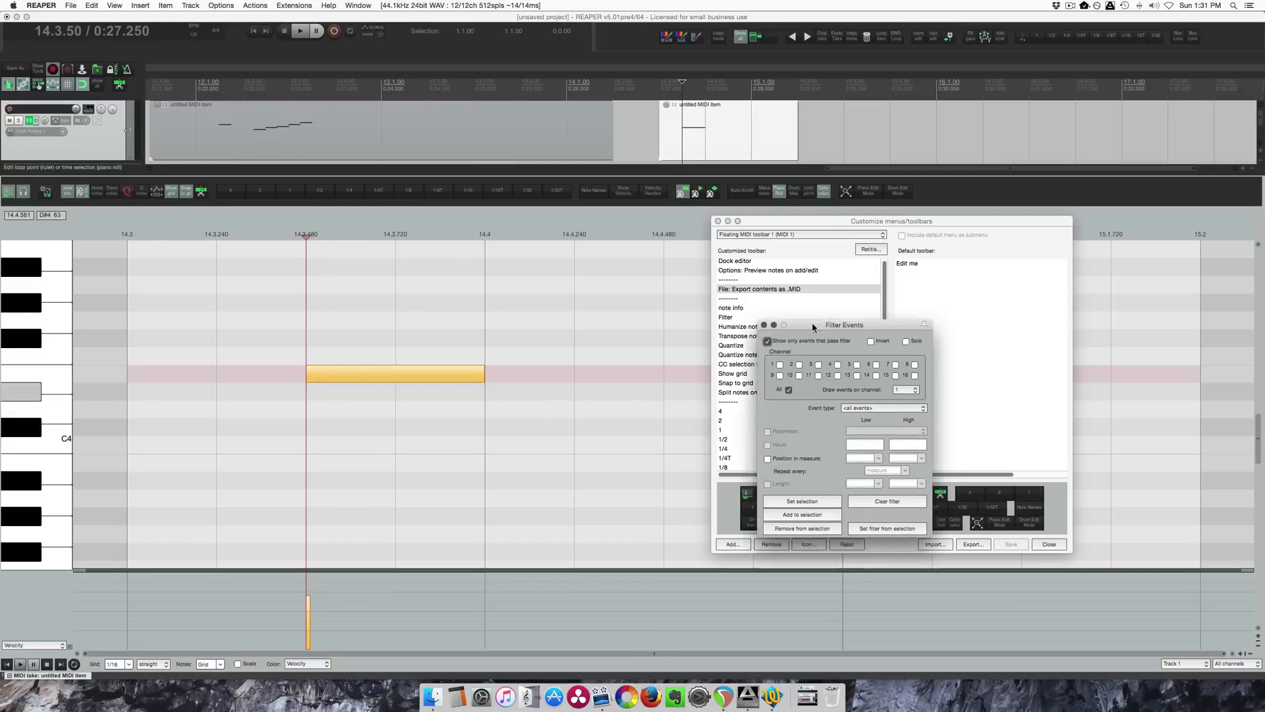
drag(813, 326, 543, 283)
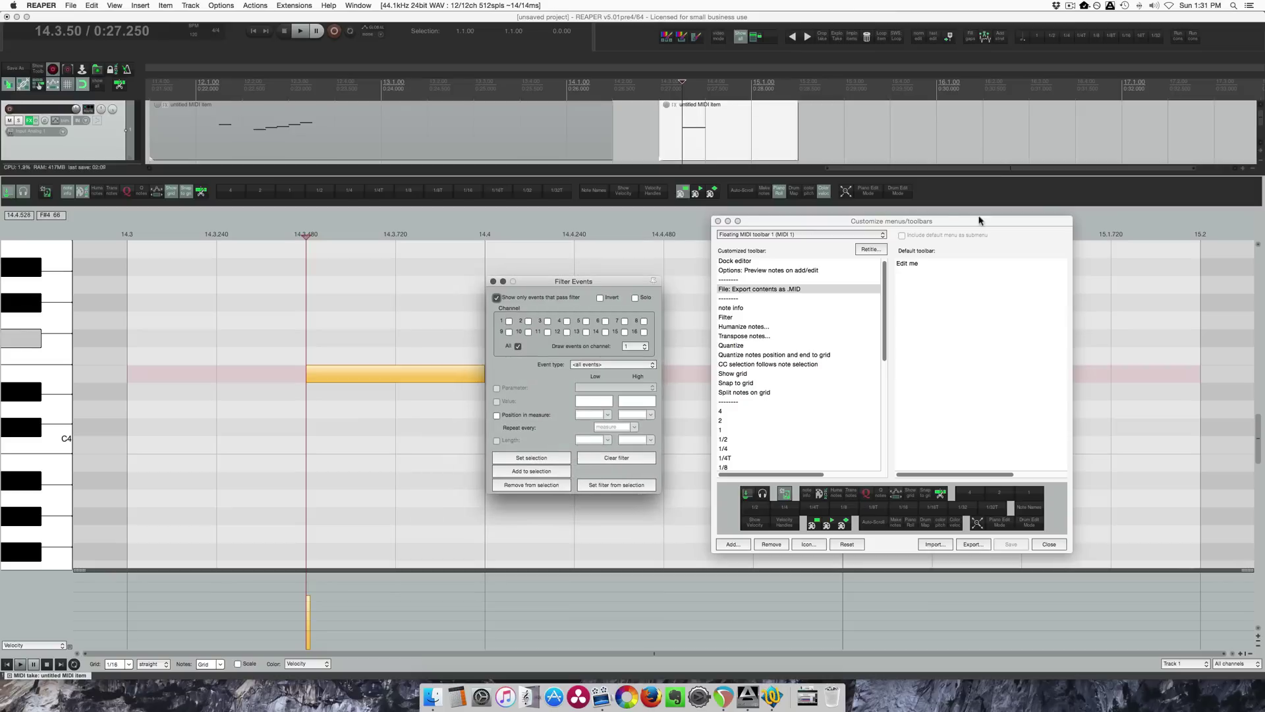
click(828, 233)
click(821, 309)
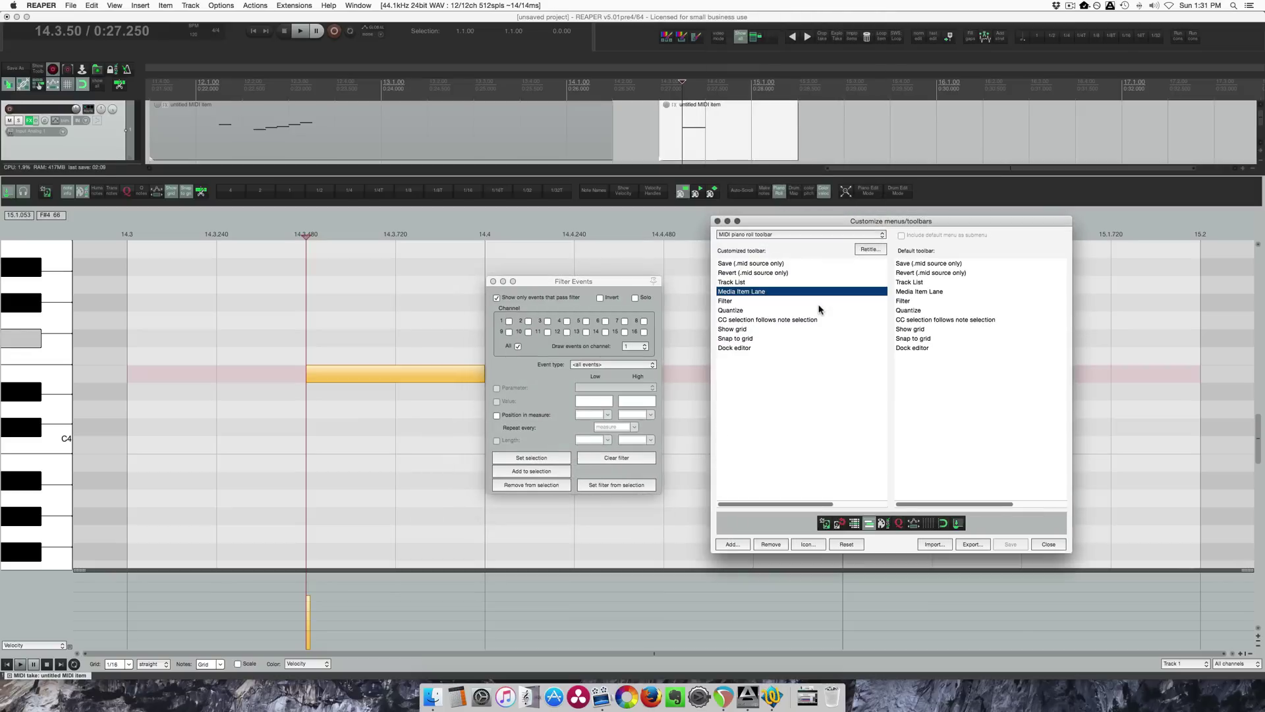
click(771, 235)
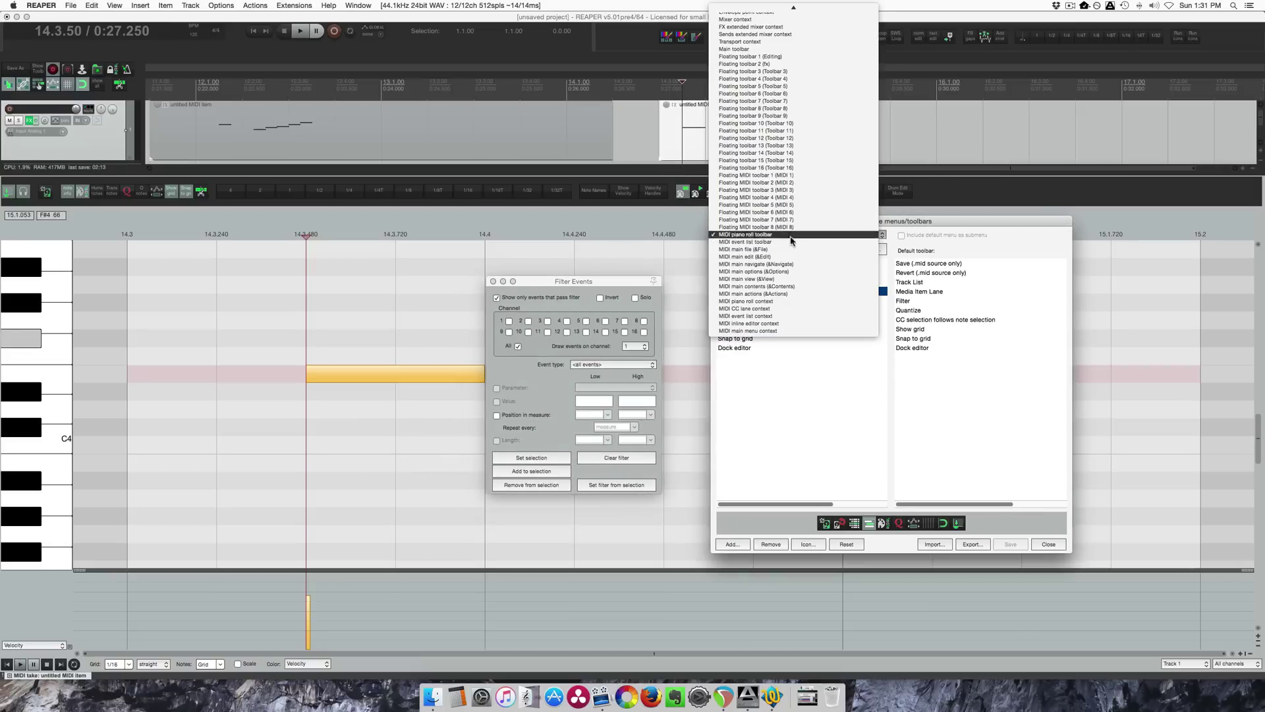
click(798, 176)
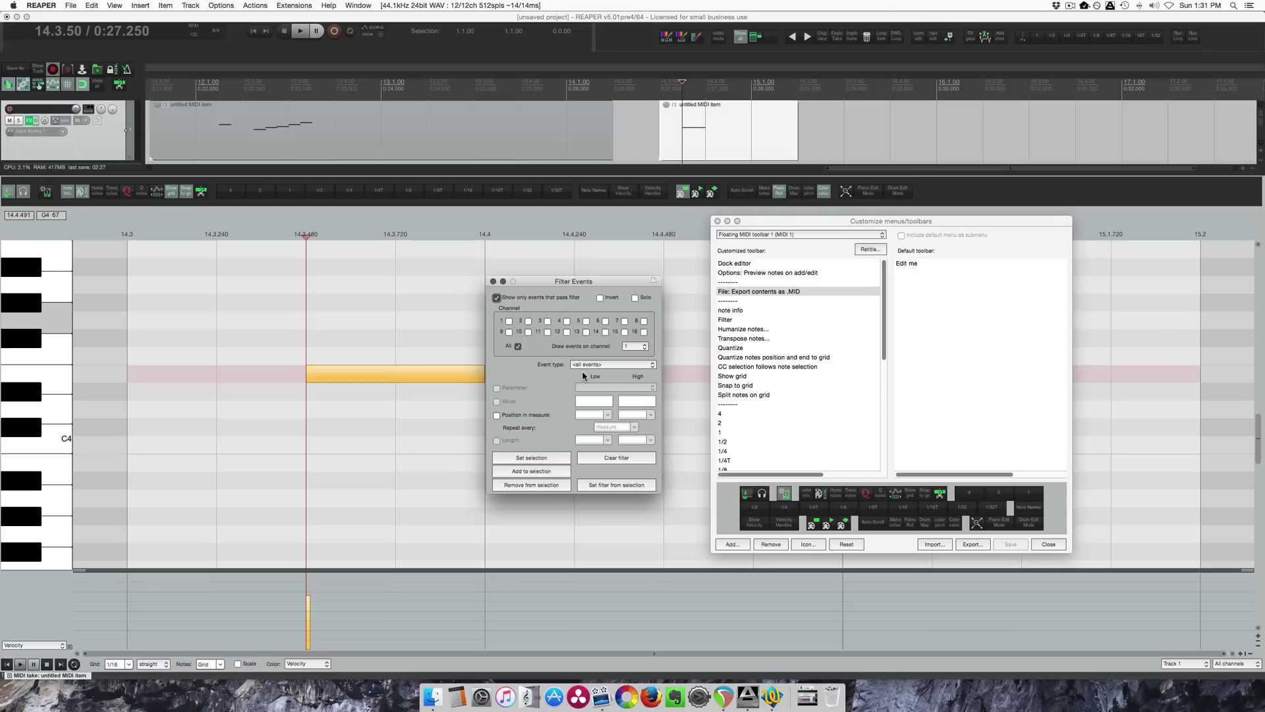
click(512, 298)
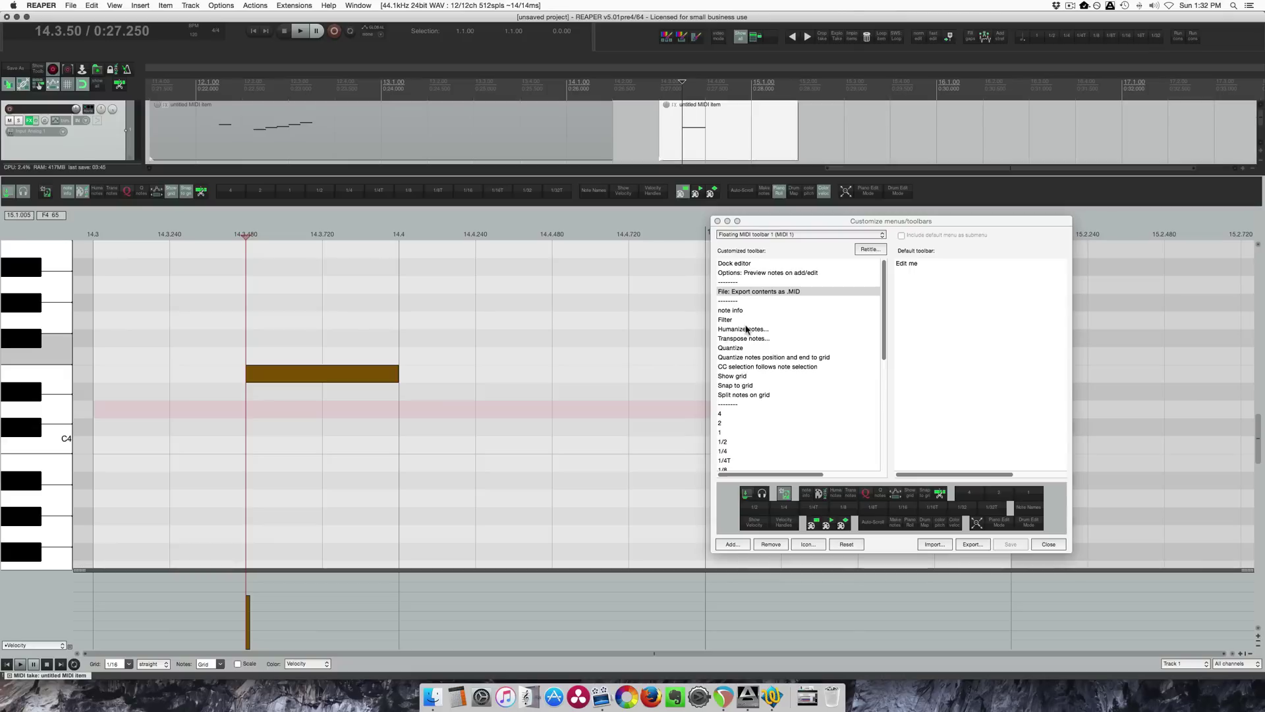
click(746, 329)
click(339, 373)
click(98, 192)
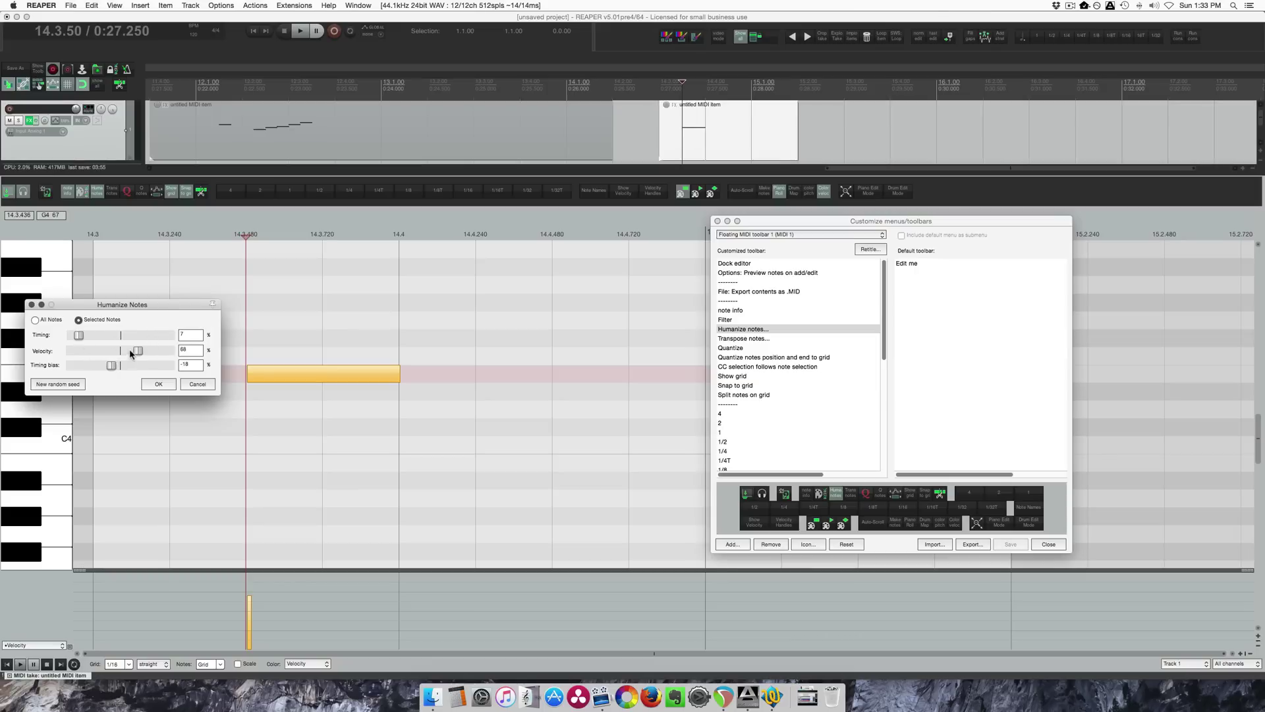
mouse_move(129, 350)
mouse_down()
mouse_move(113, 365)
mouse_move(131, 367)
mouse_move(102, 368)
mouse_move(139, 368)
mouse_up()
click(194, 384)
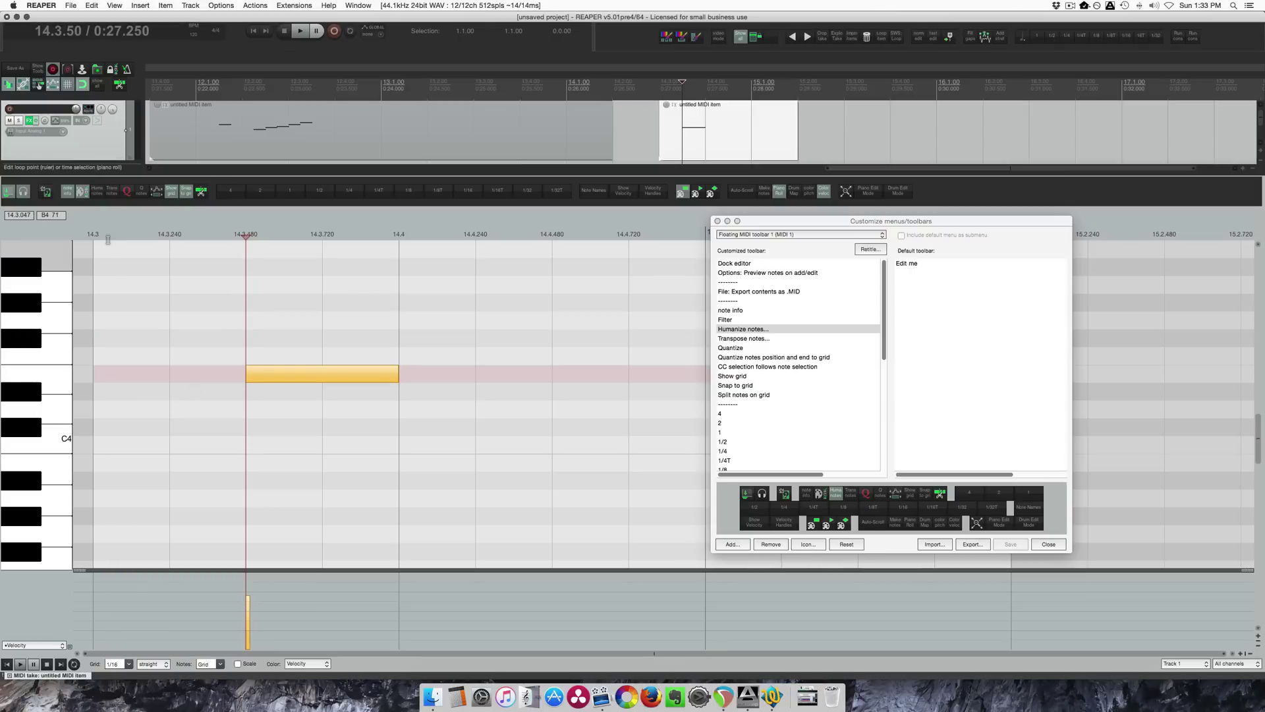
Step: Check the Transpose settings, keeping selected notes only, and close without changes
click(114, 192)
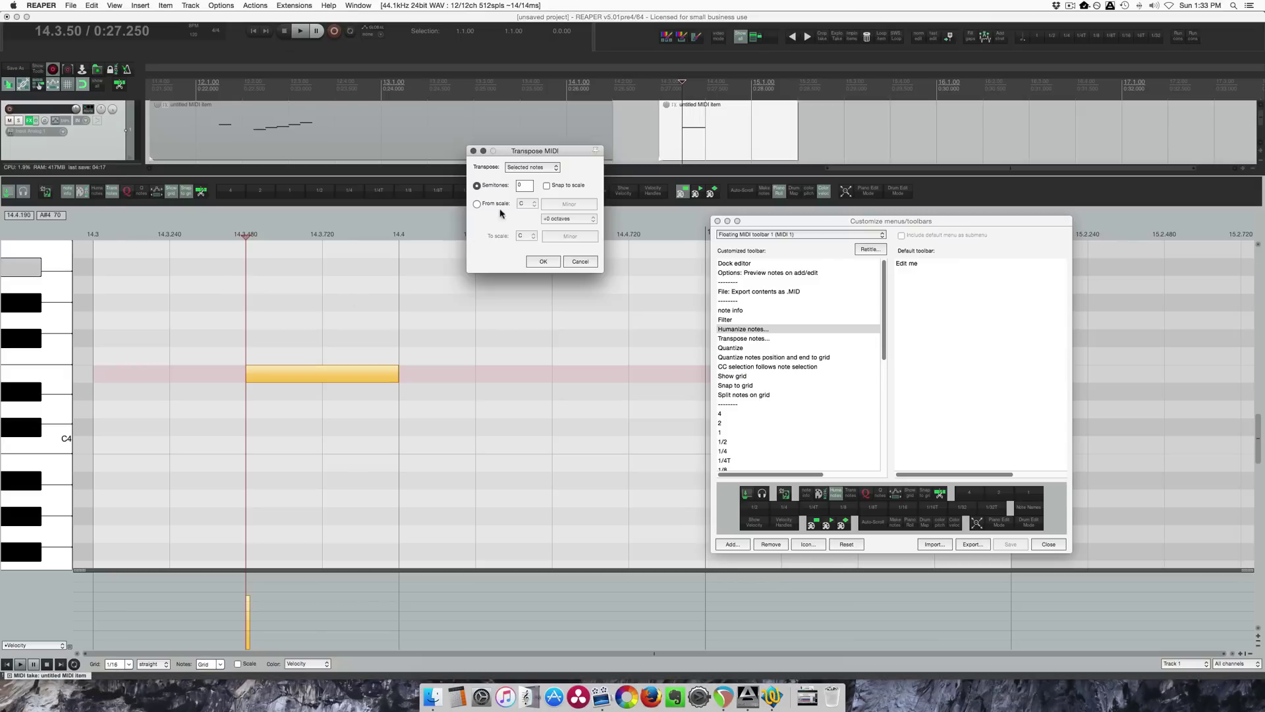
click(538, 169)
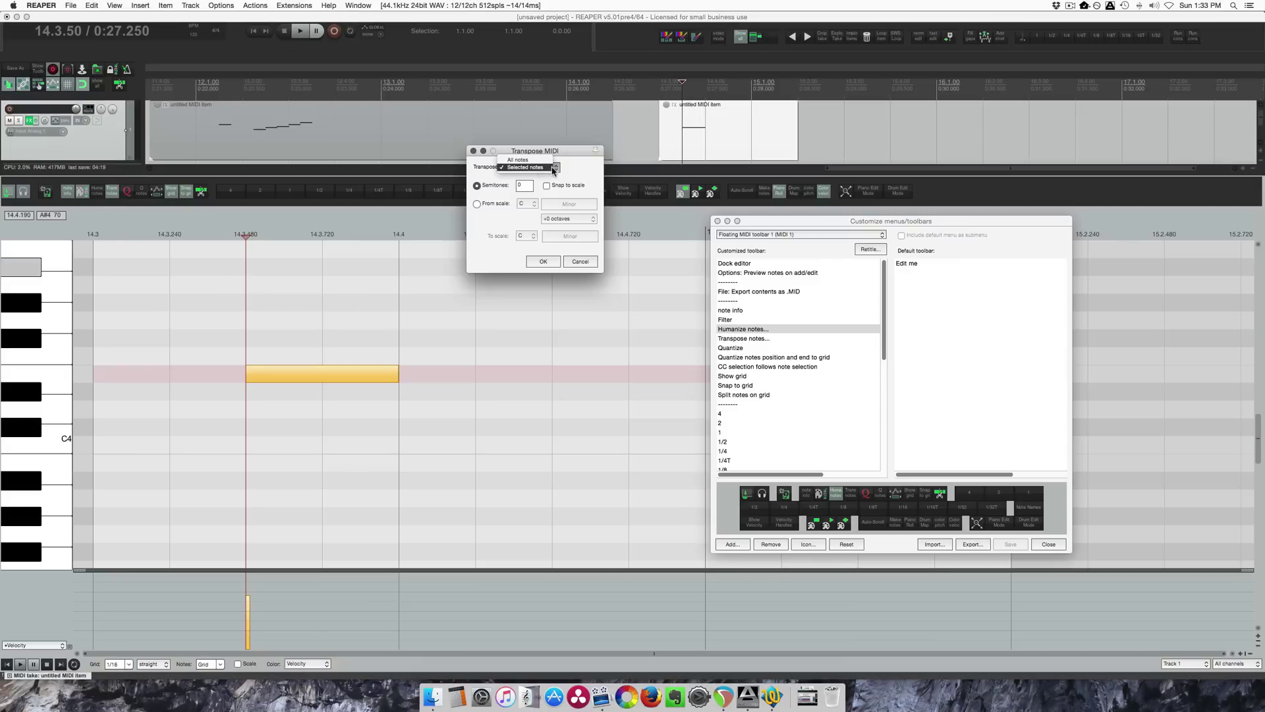
click(553, 168)
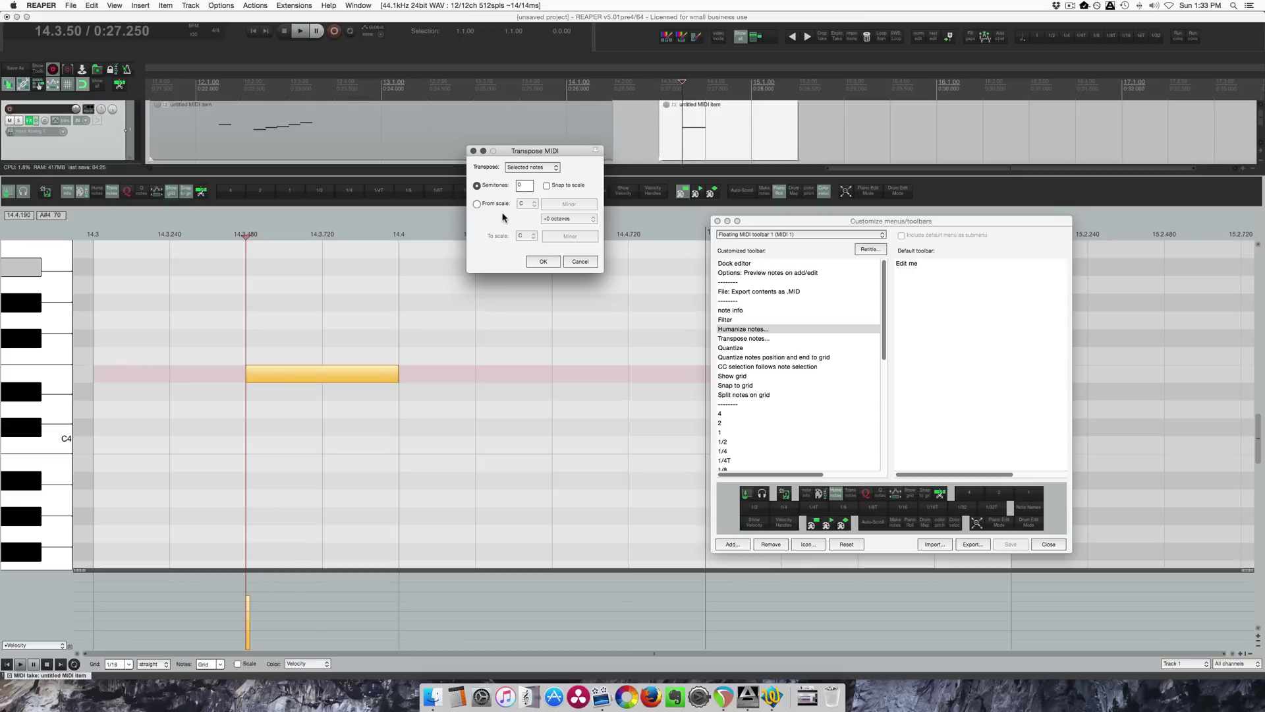
click(582, 264)
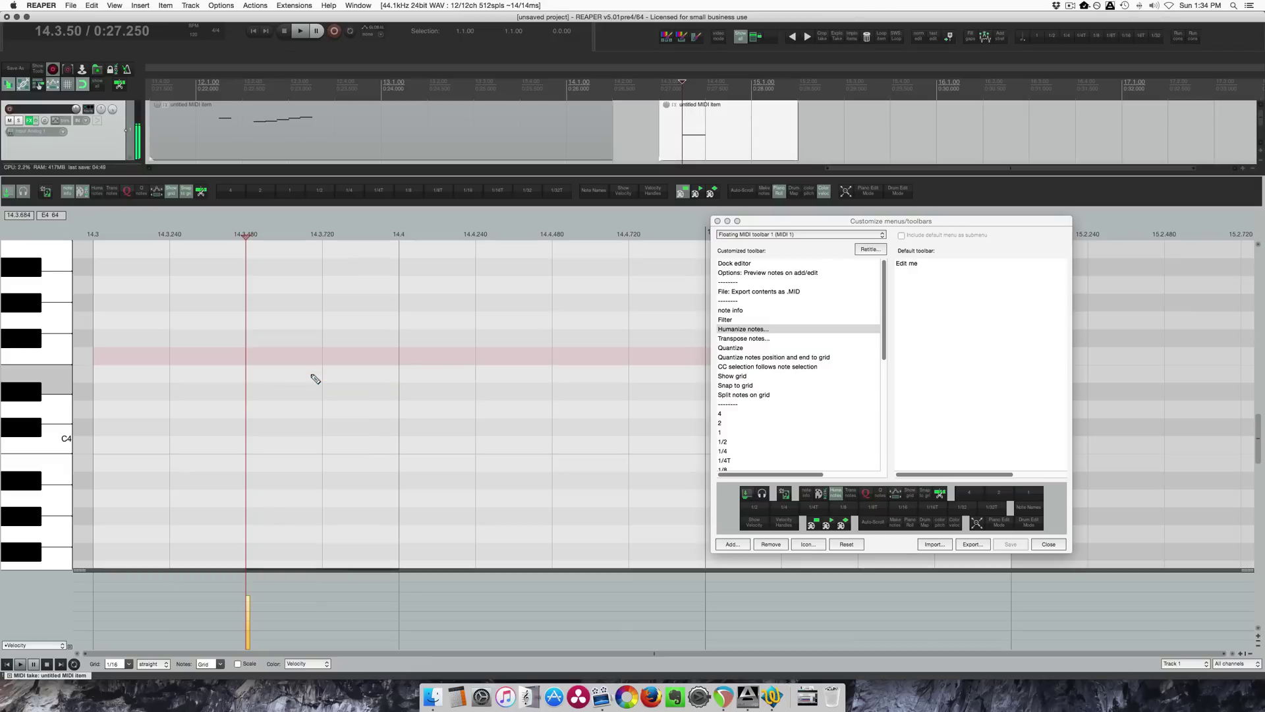
Step: Nudge the E4 note off grid and quantize it back onto 14.3.480
click(127, 193)
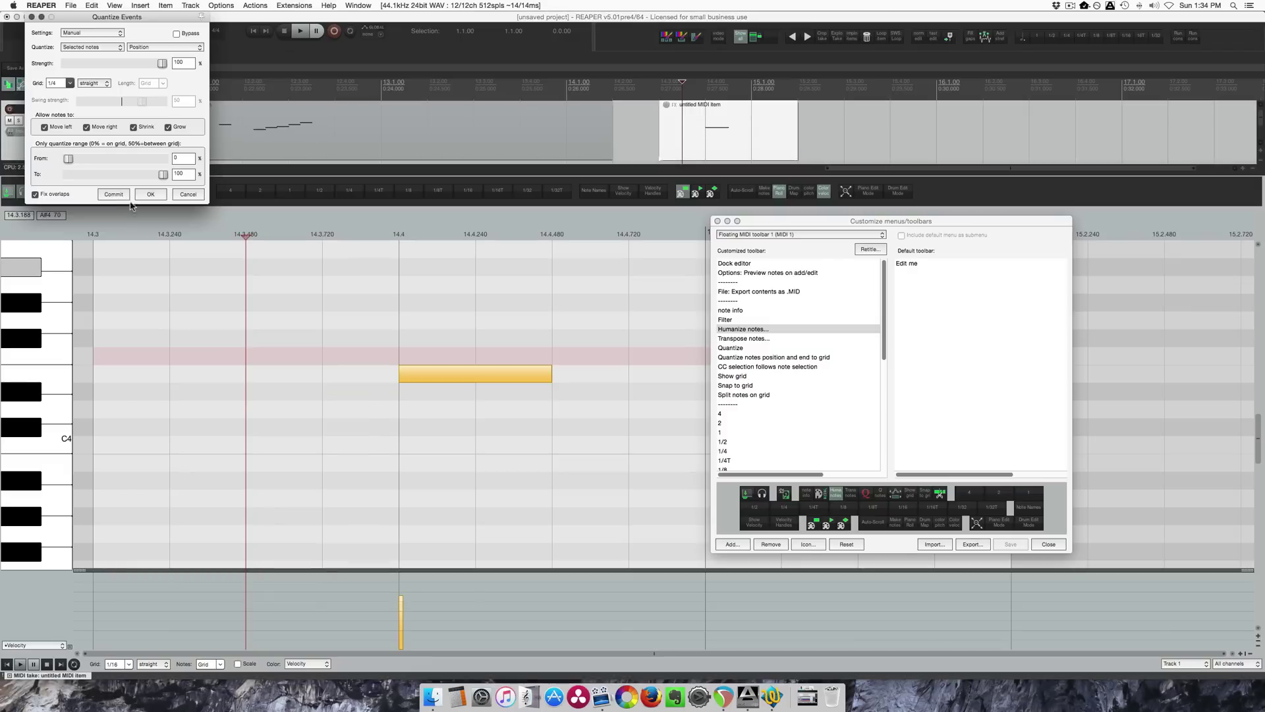
click(31, 16)
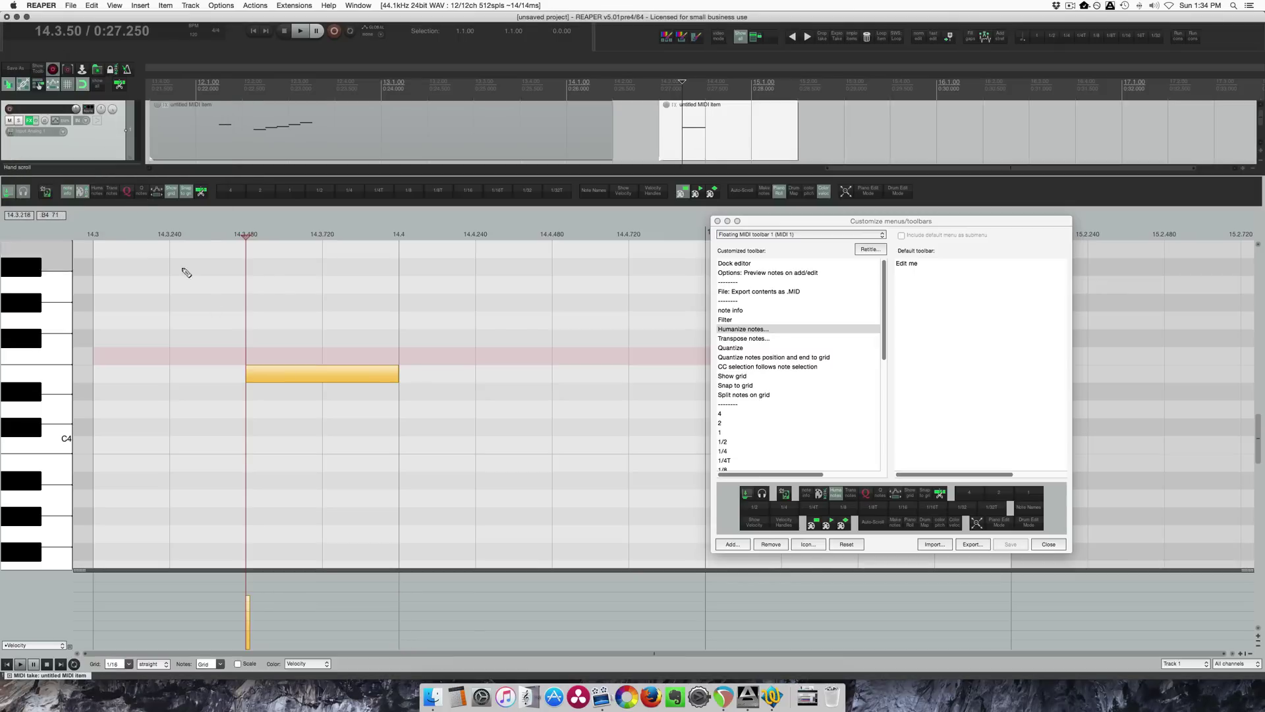
drag(277, 374, 267, 374)
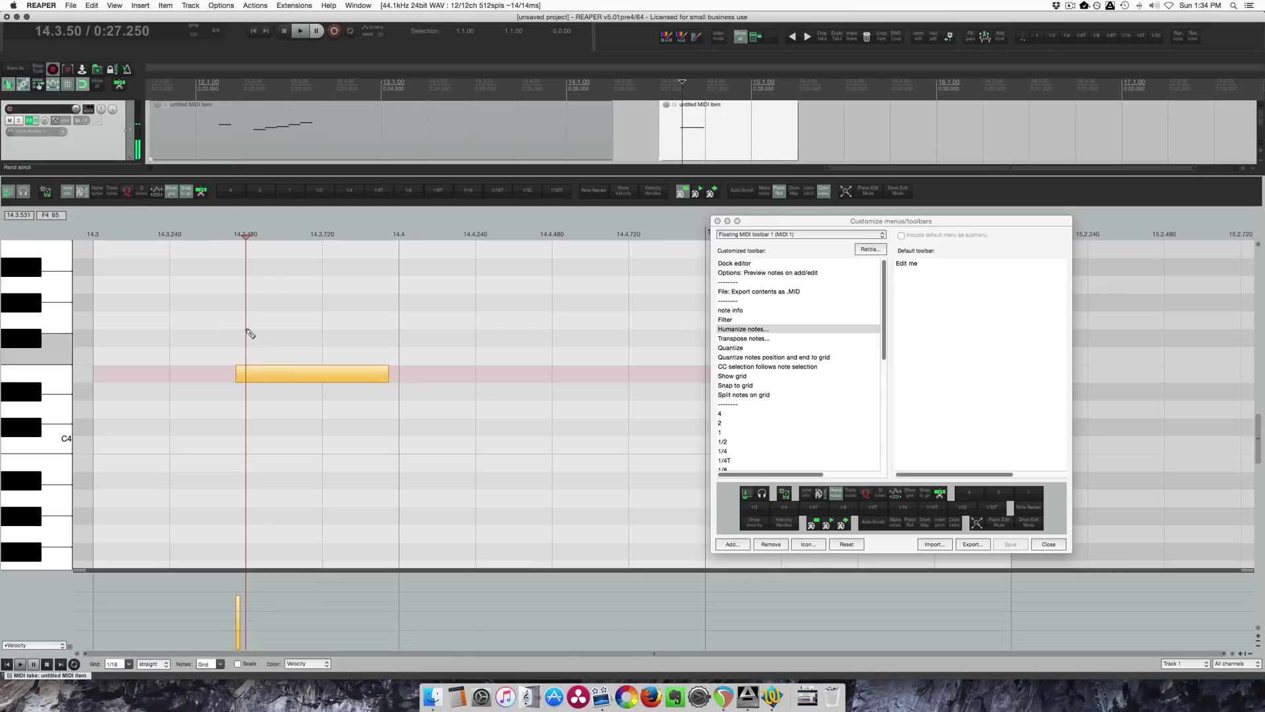
click(141, 191)
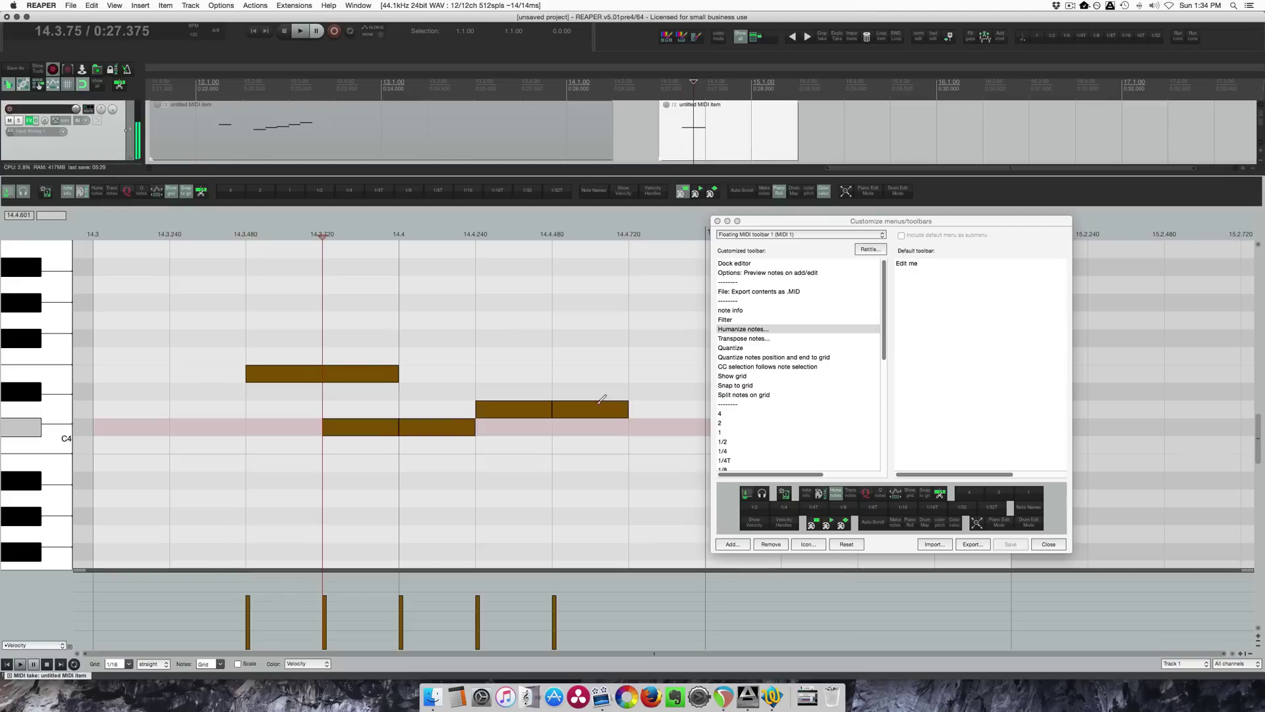
Step: Show the 01 Mod Wheel MSB lane and draw mod wheel values across it
click(27, 646)
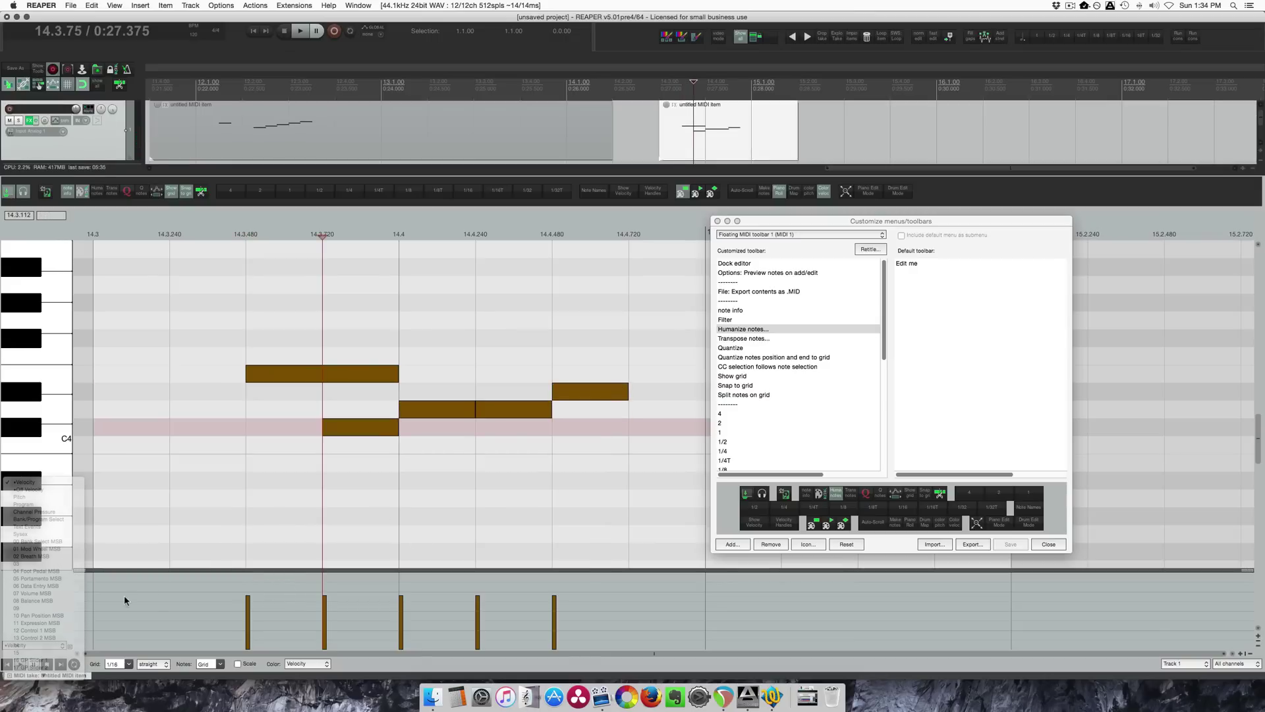
click(30, 636)
mouse_move(243, 630)
mouse_down()
mouse_move(301, 587)
mouse_move(427, 590)
mouse_move(488, 609)
mouse_move(559, 594)
mouse_move(702, 592)
mouse_up()
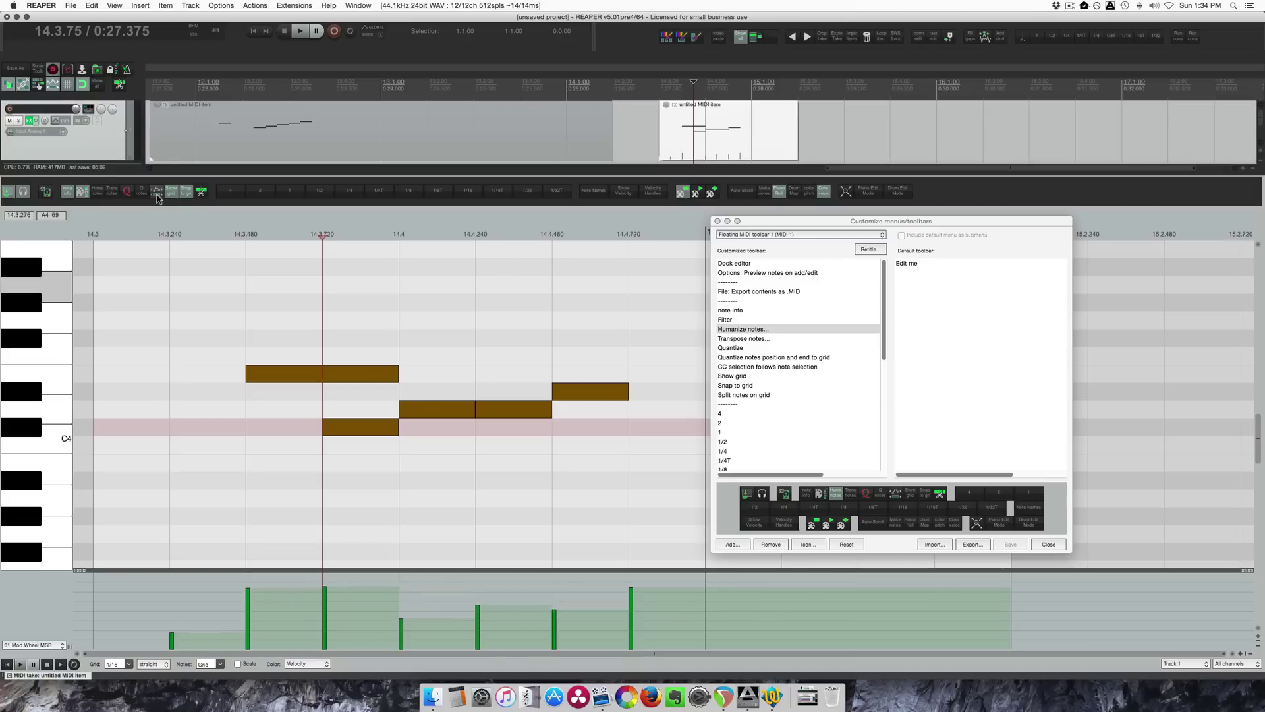
Step: Move D4 one grid step earlier, enable CC-follows-selection, and move E4 later with its events
drag(435, 410, 194, 400)
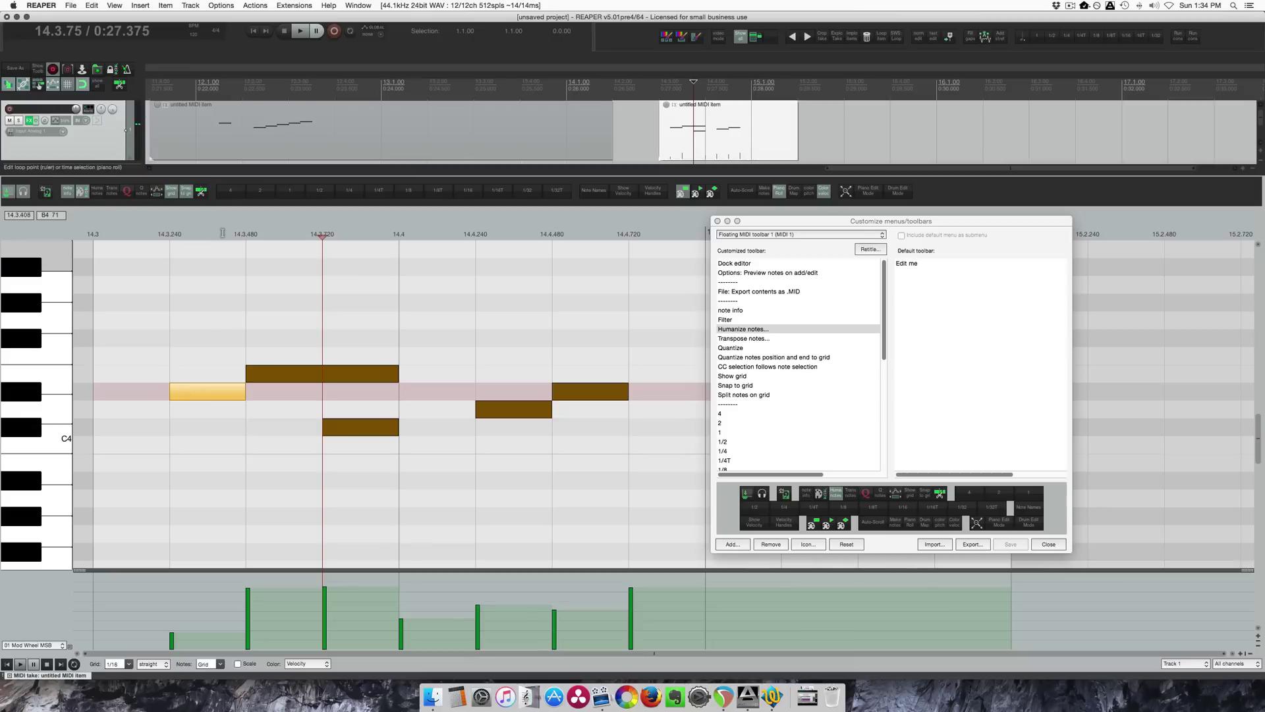
click(154, 192)
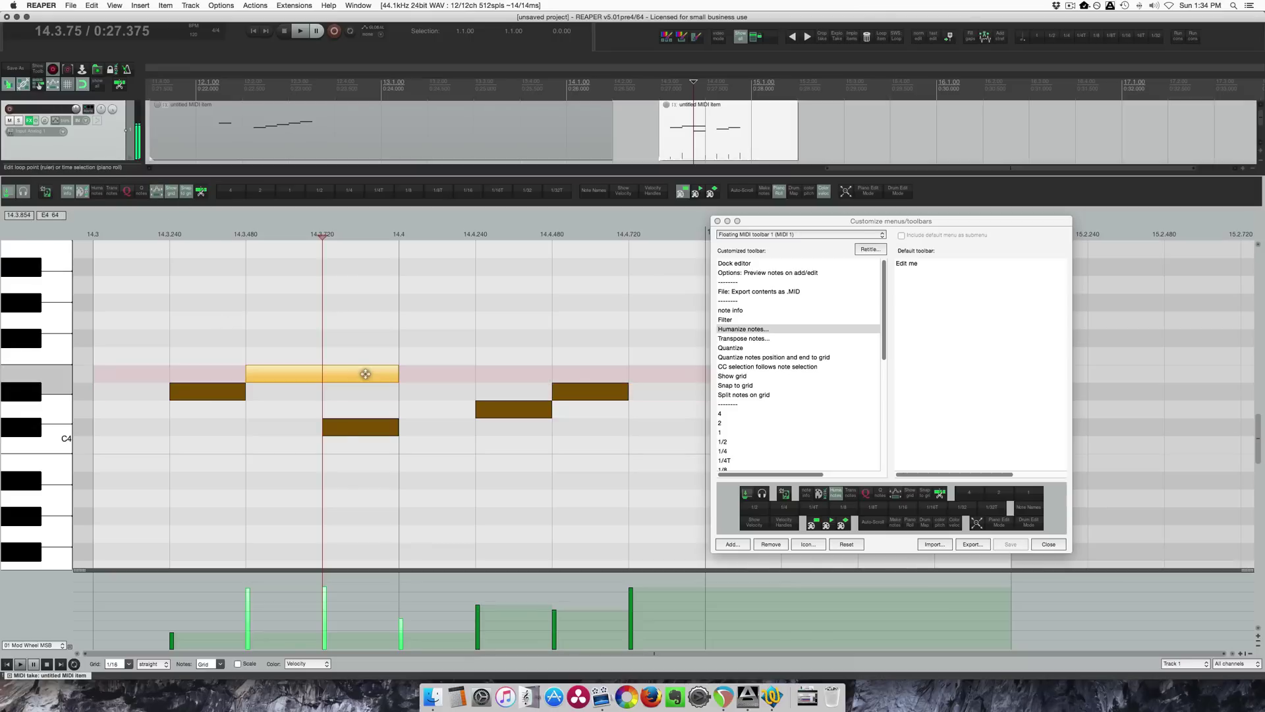
drag(365, 374, 619, 366)
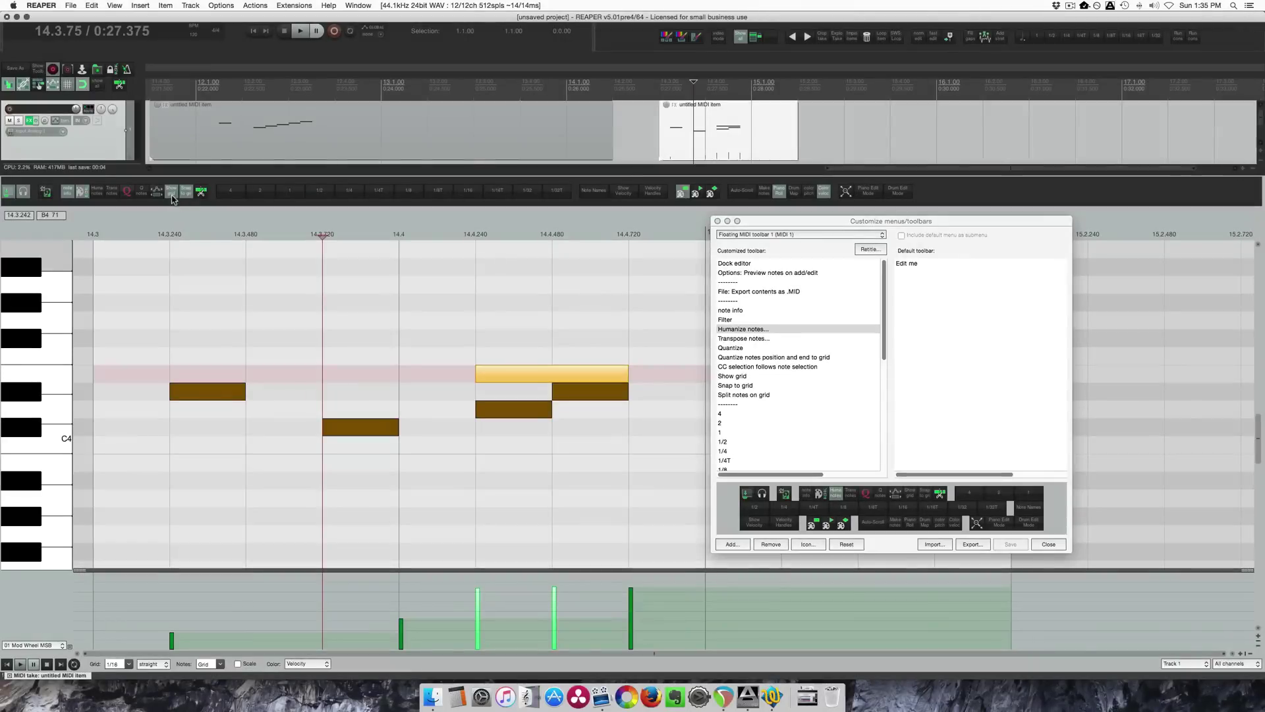
Step: Toggle the grid off and on, then give the Show grid entry a 'grid' icon
click(171, 196)
click(171, 198)
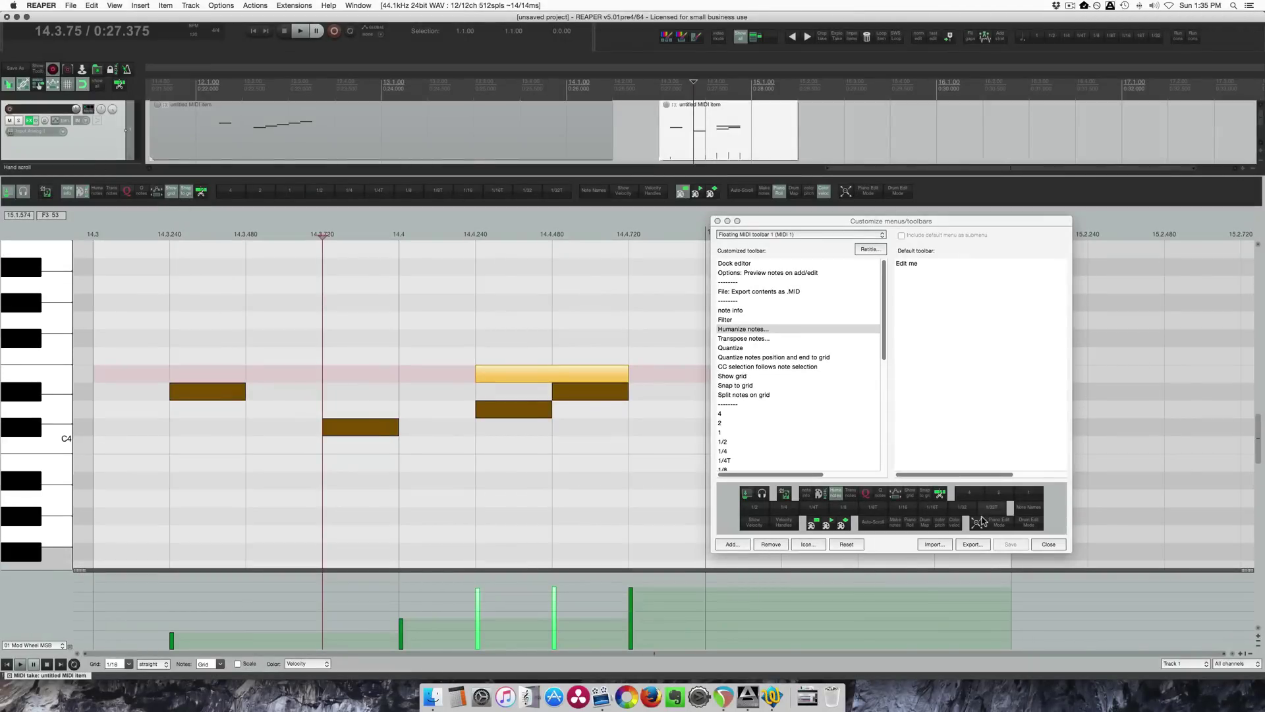
right_click(749, 379)
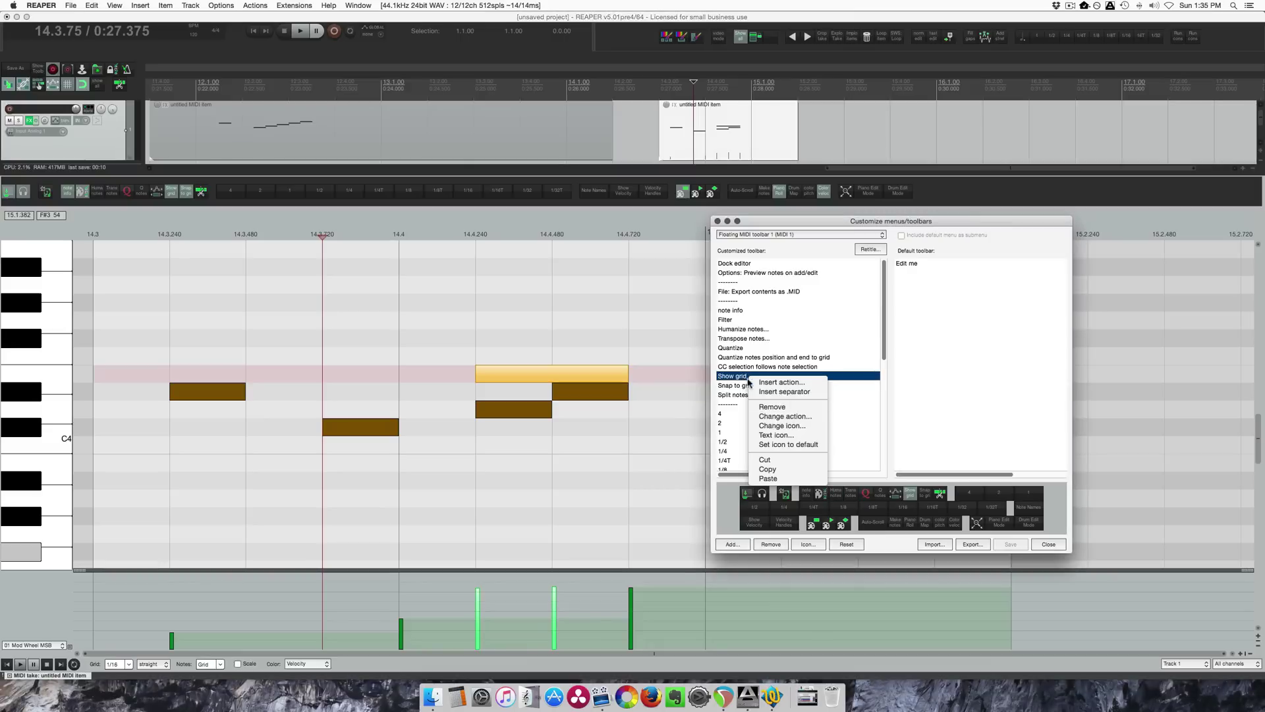
click(782, 425)
text(grid)
click(234, 135)
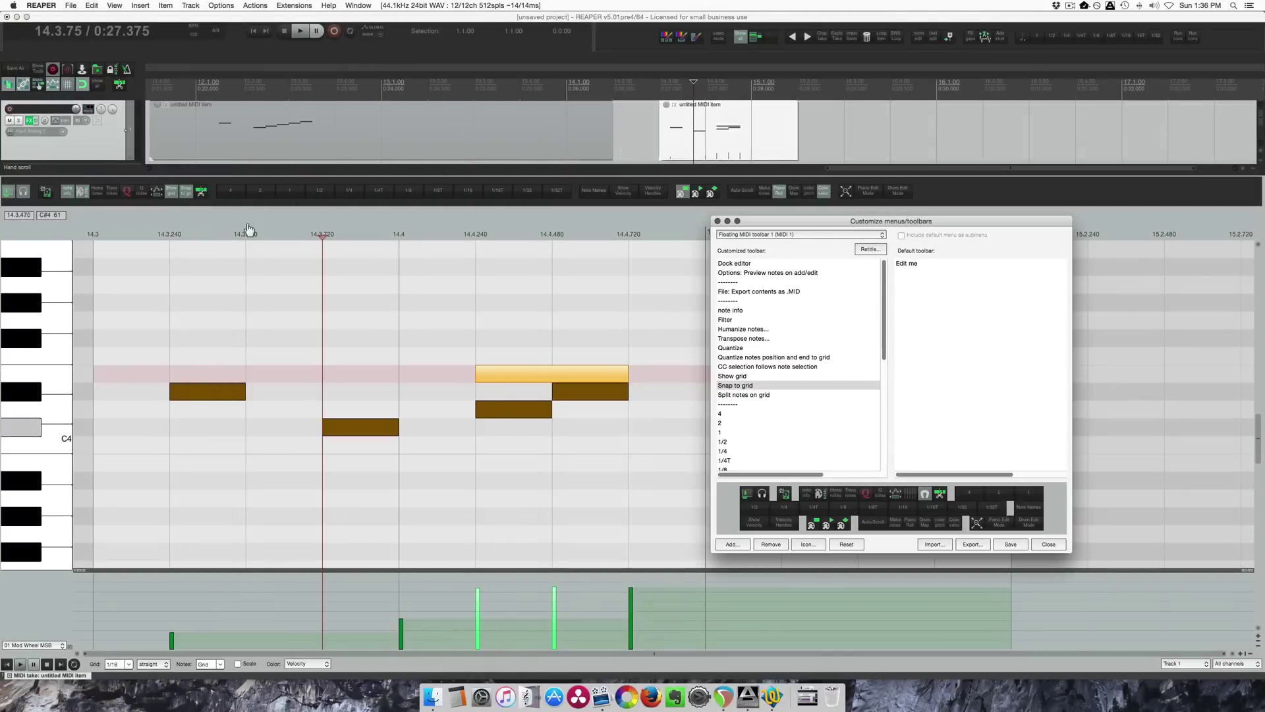
Step: Set the grid to 1/32 and split the long E4 note on the grid
scroll(422, 278, down, 1)
scroll(596, 376, right, 4)
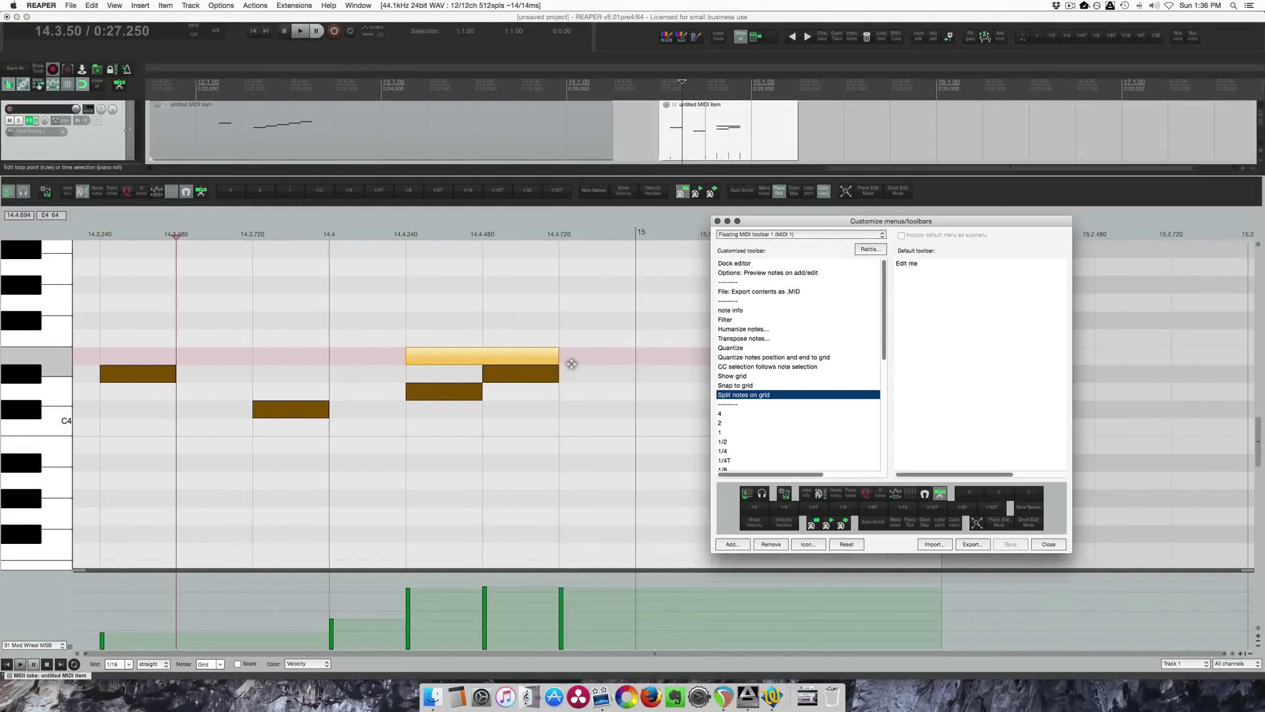
click(129, 664)
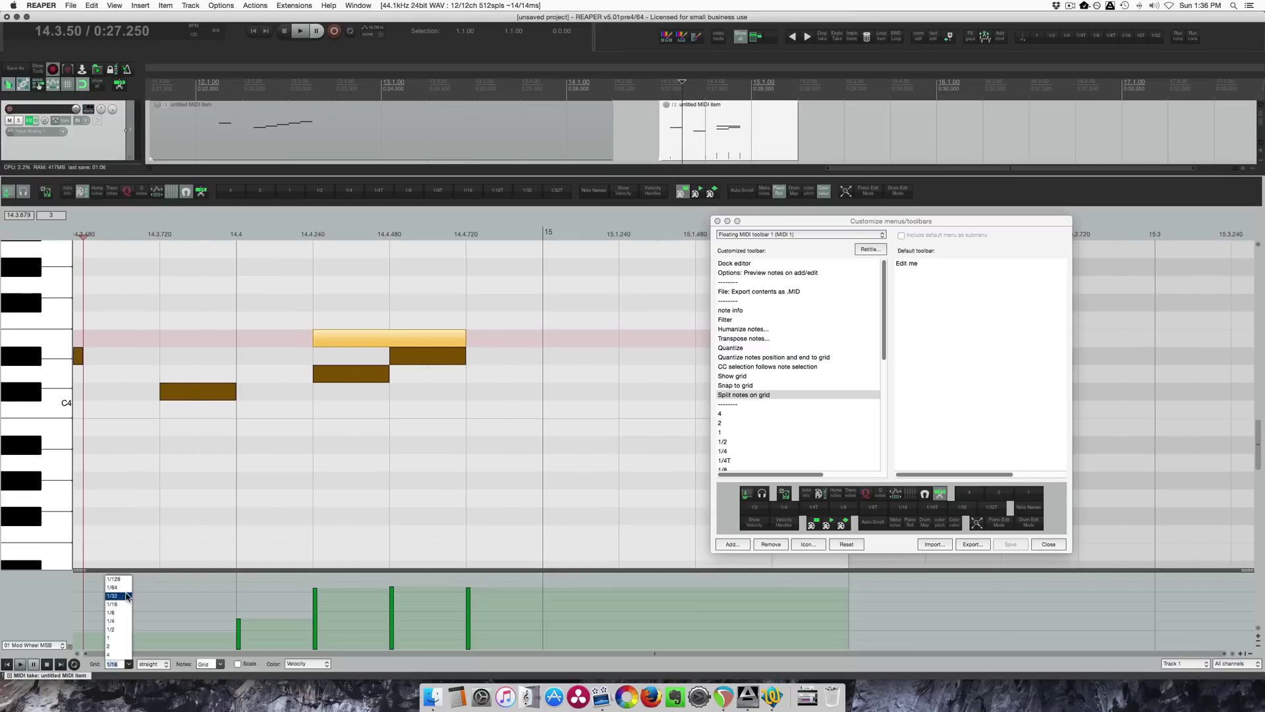
click(127, 593)
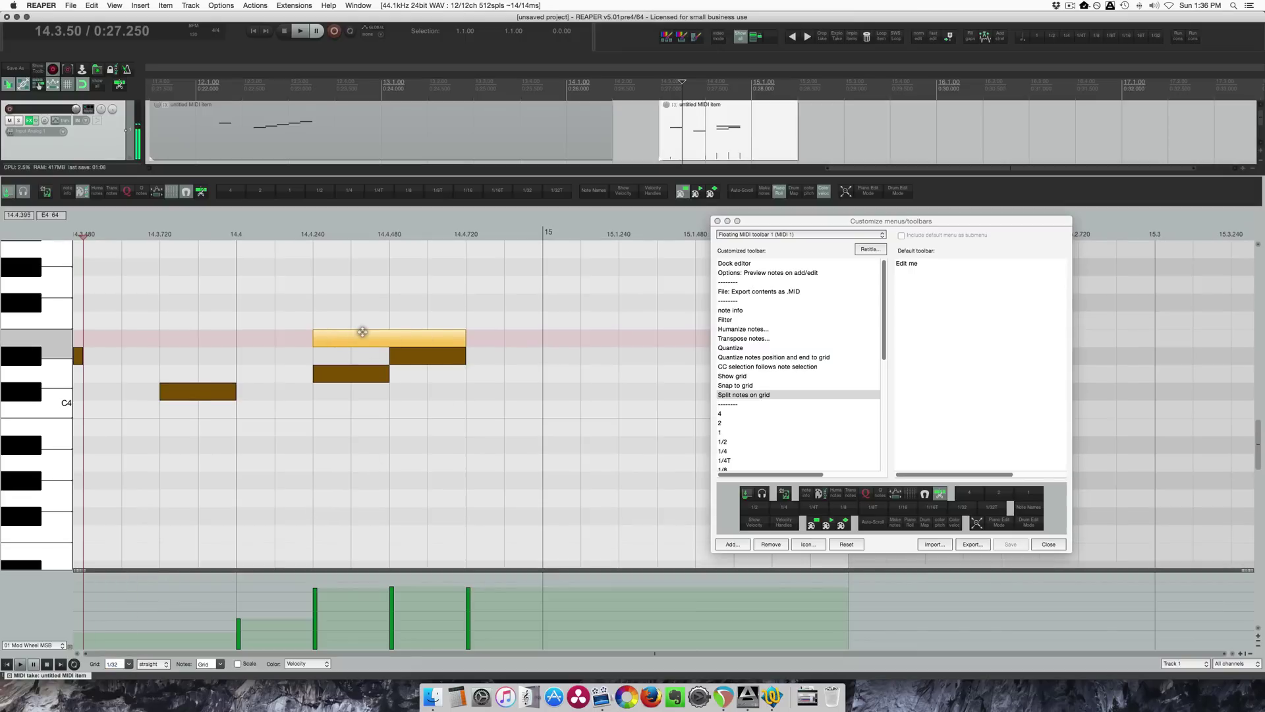
click(200, 191)
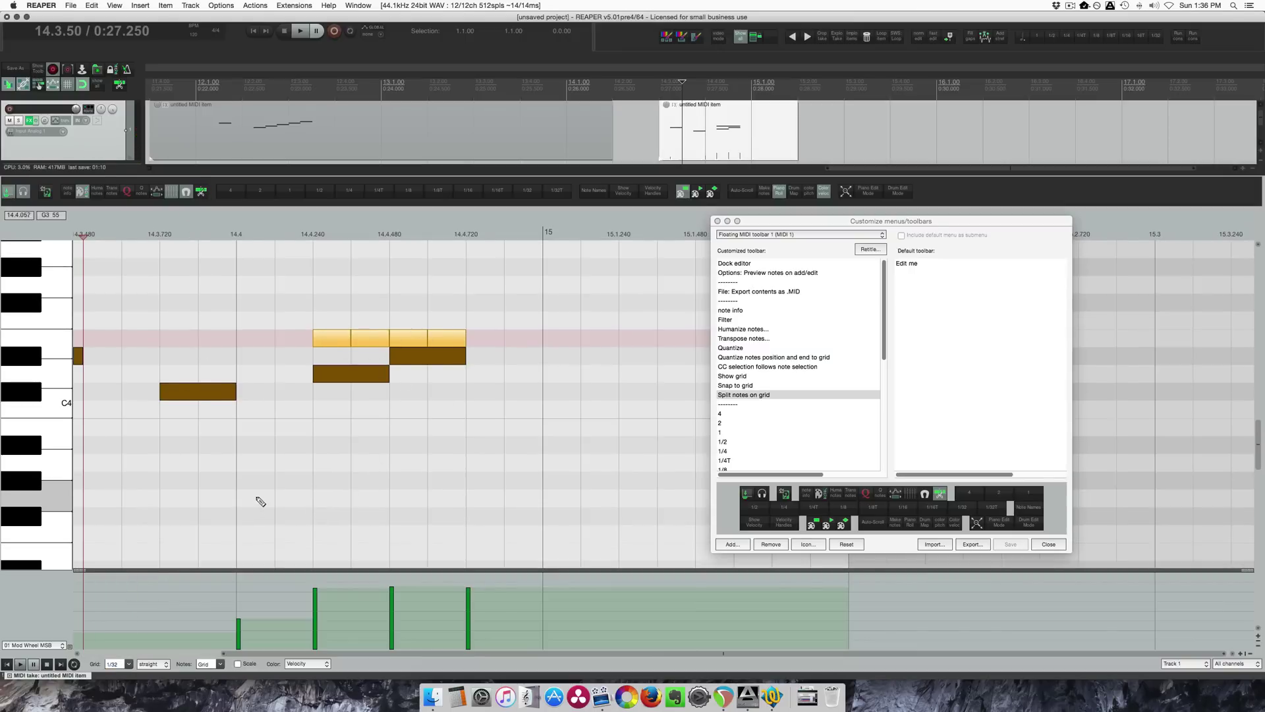
Step: Try the 1/8 and 1/16 grid buttons, leaving the grid at 1/8
scroll(259, 502, down, 3)
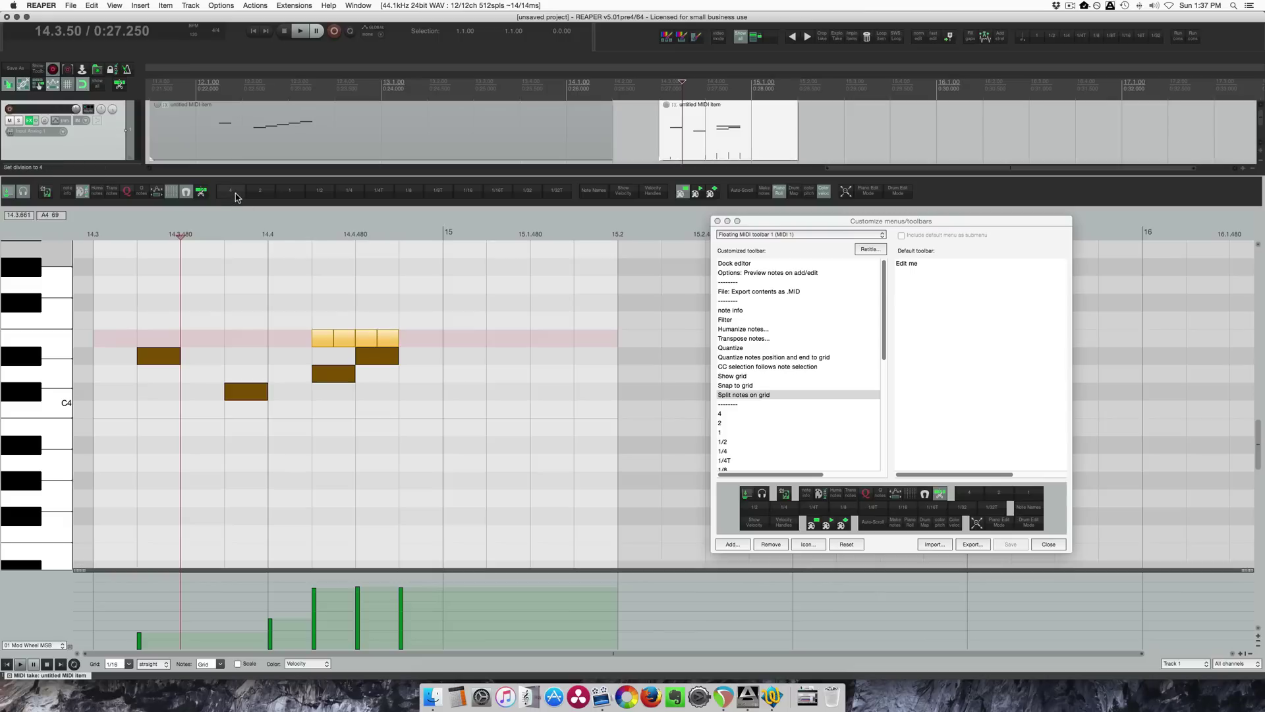
click(235, 193)
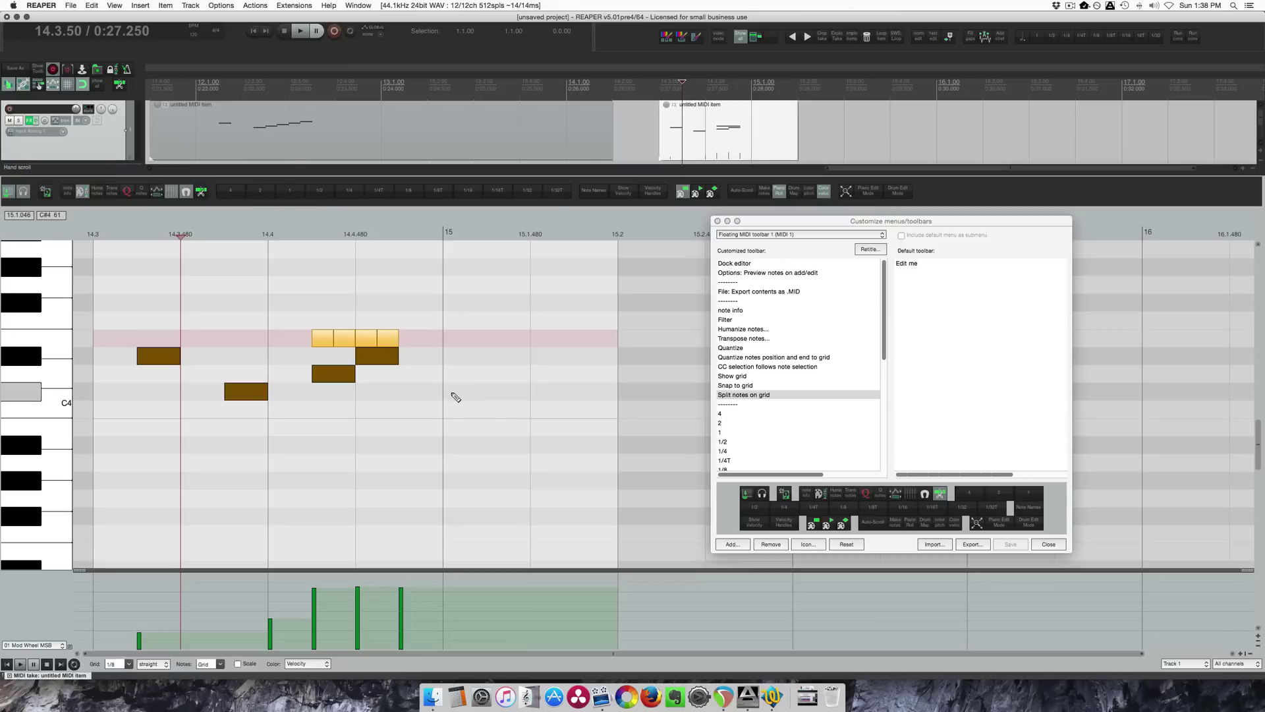
click(467, 191)
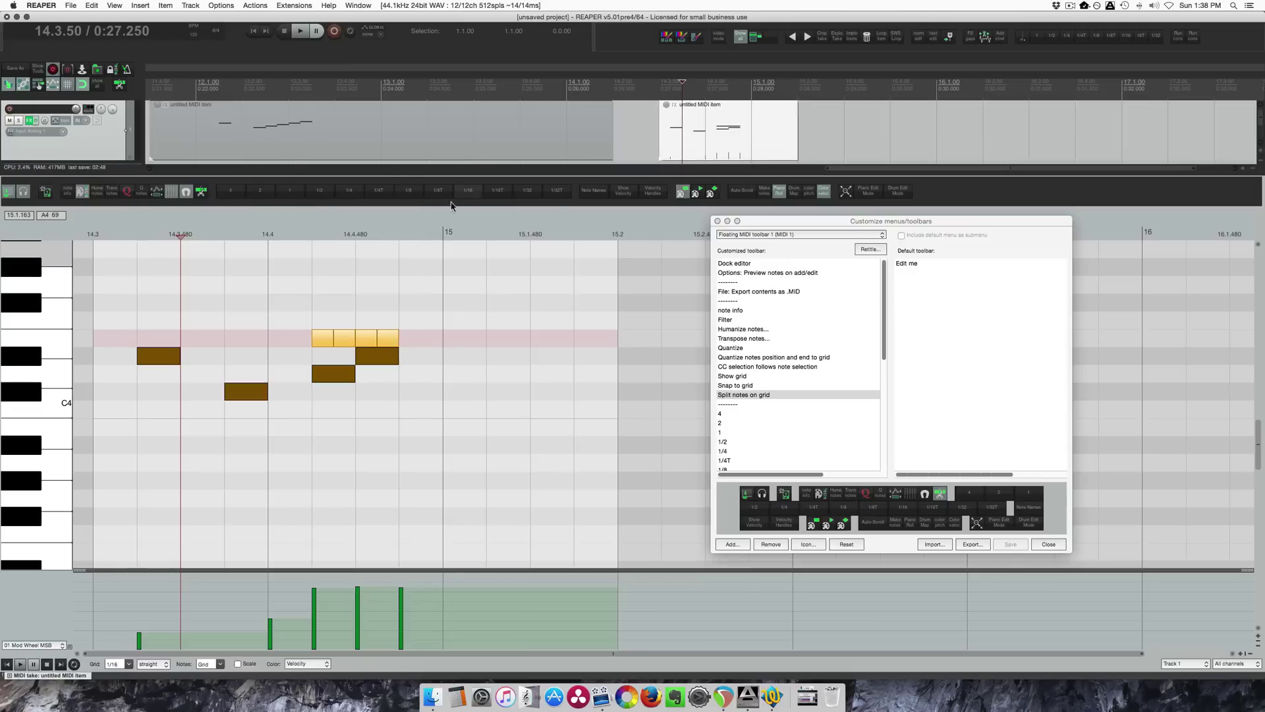
click(409, 191)
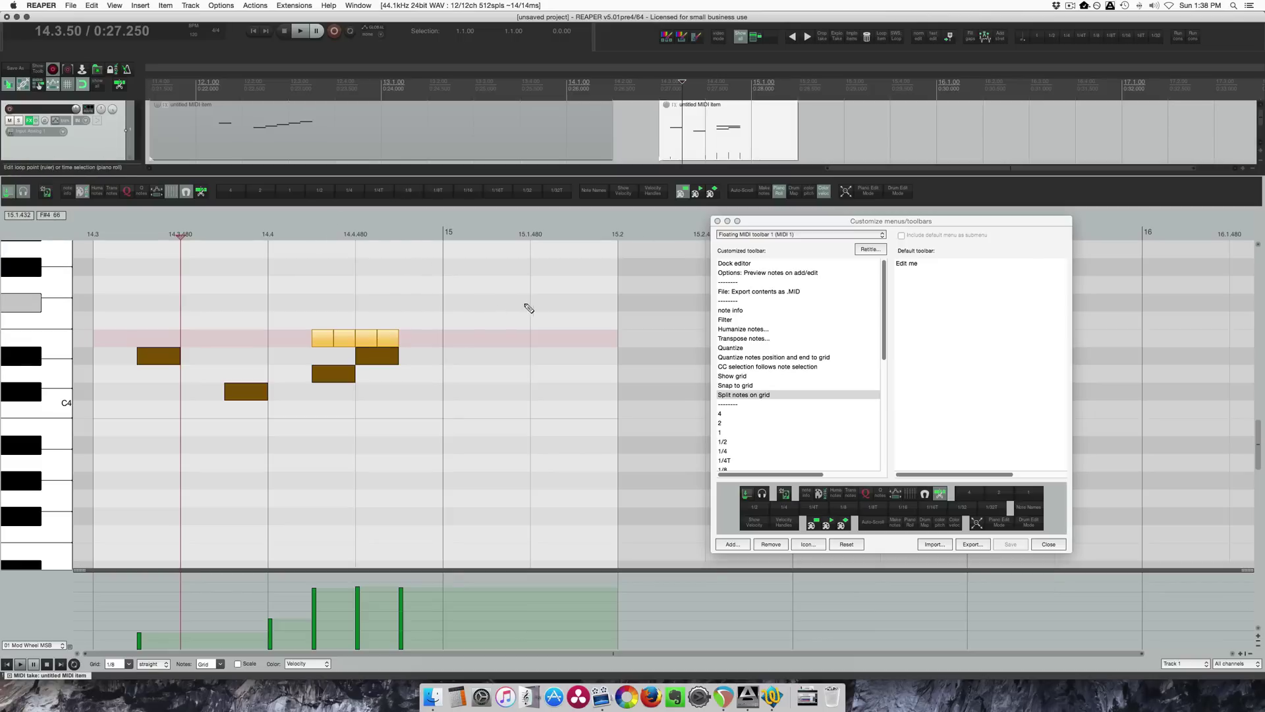
click(593, 190)
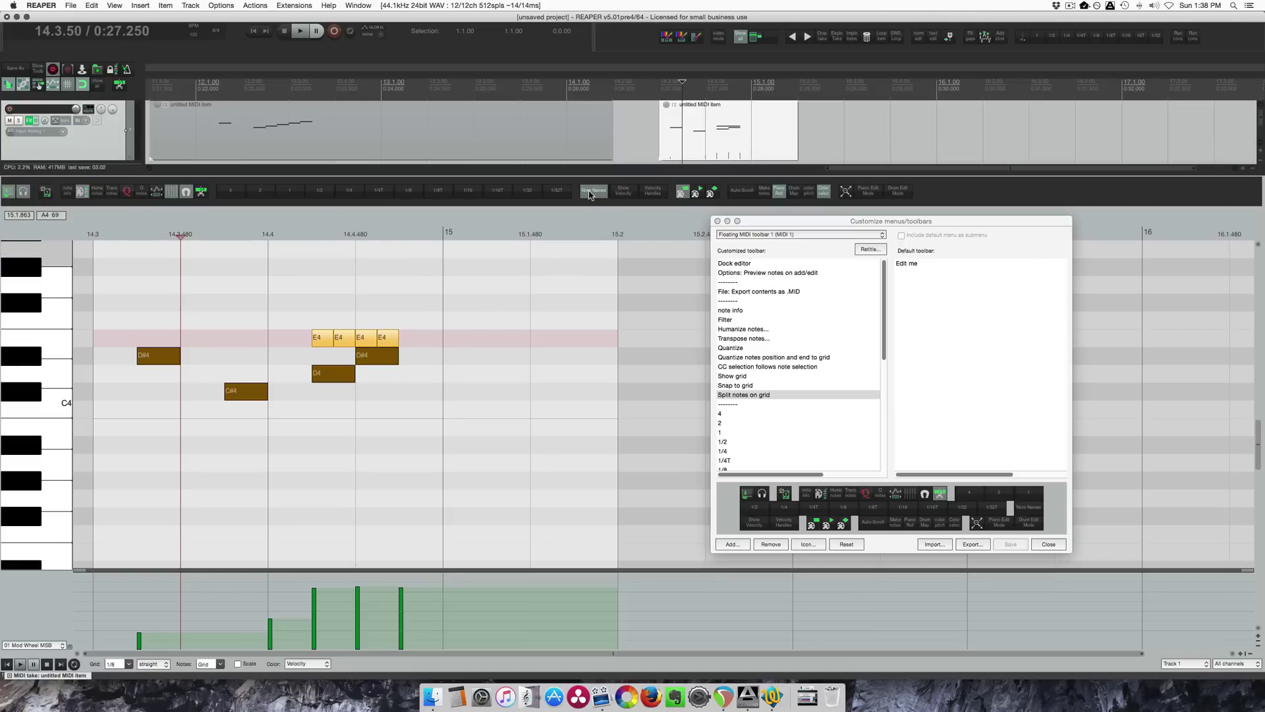
click(623, 193)
click(653, 191)
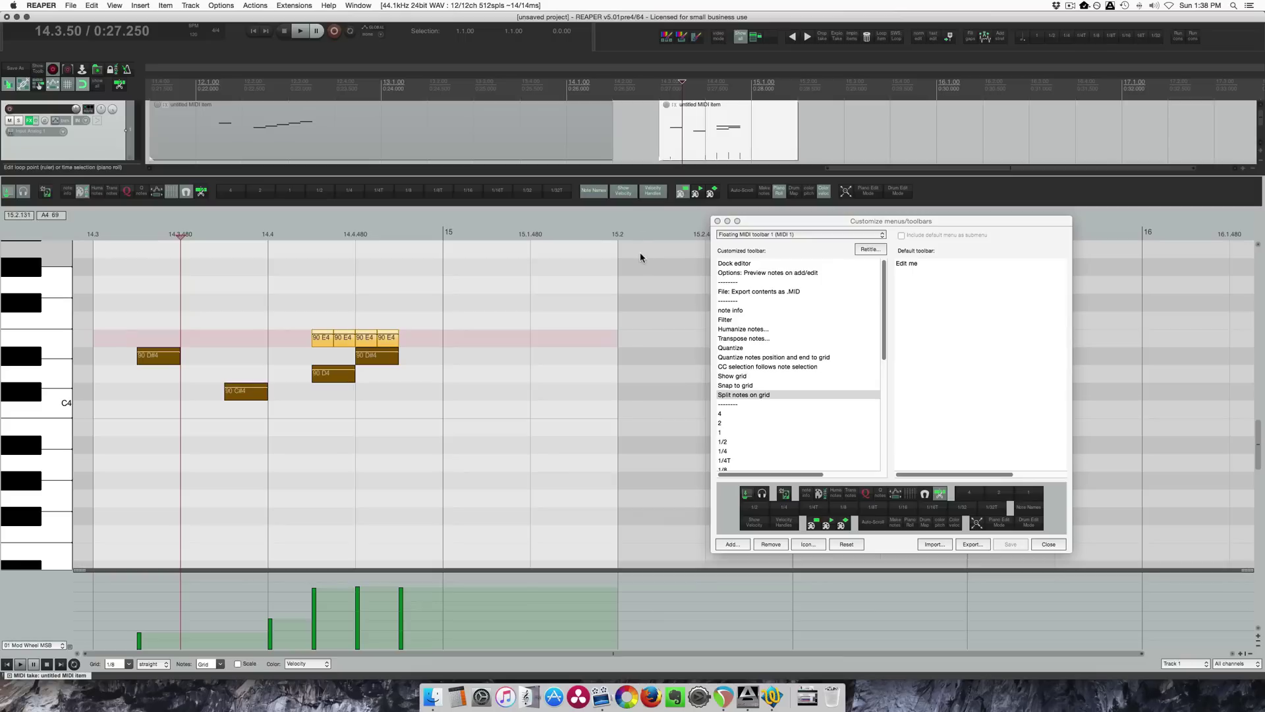
click(592, 193)
click(623, 192)
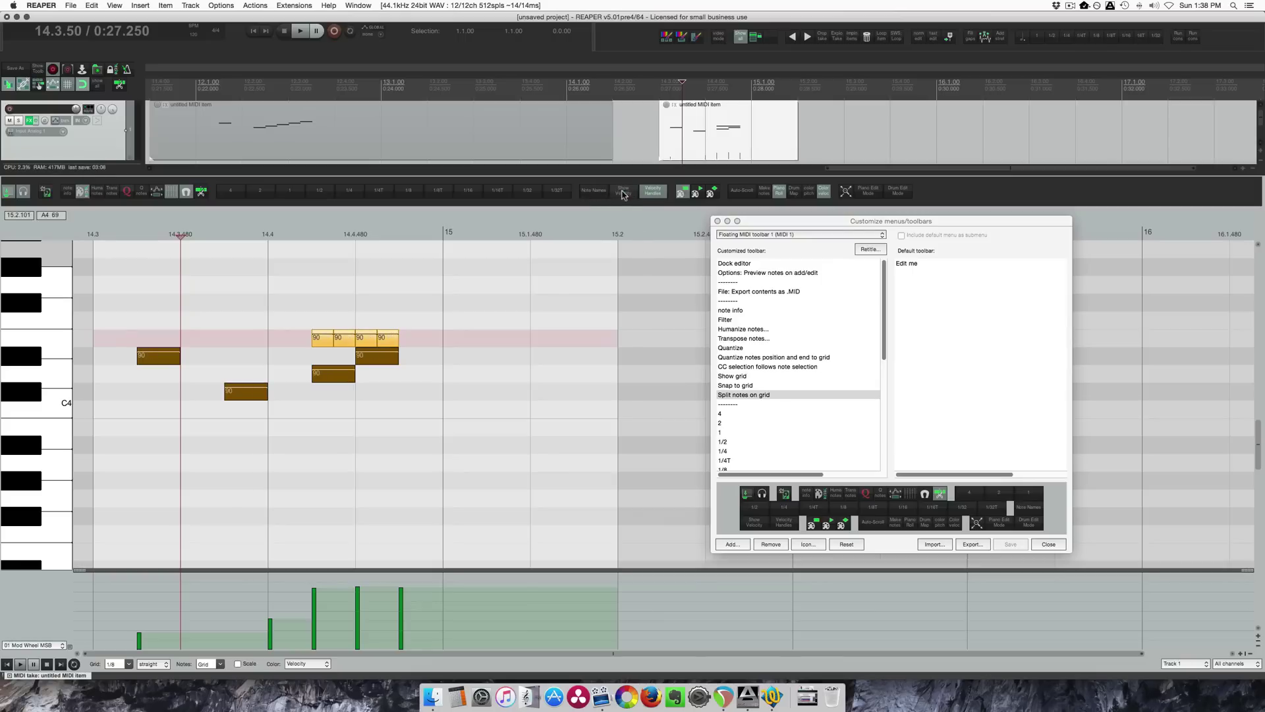
click(653, 191)
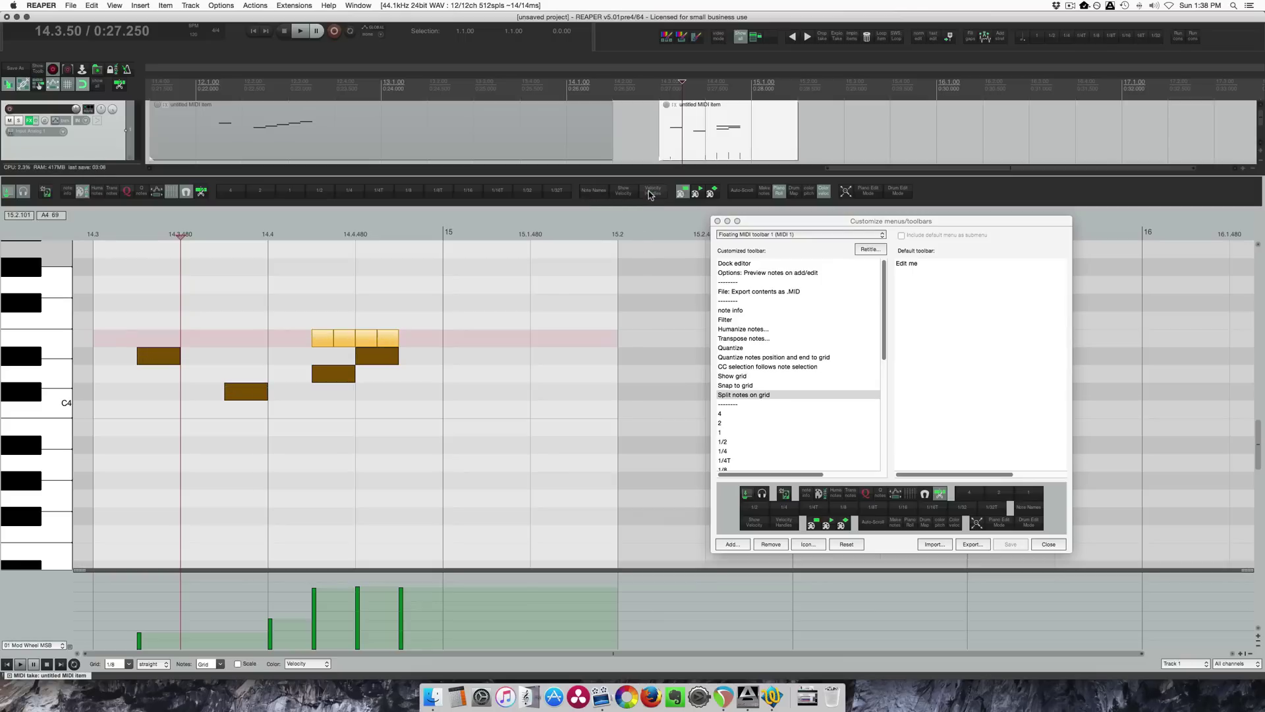
click(697, 195)
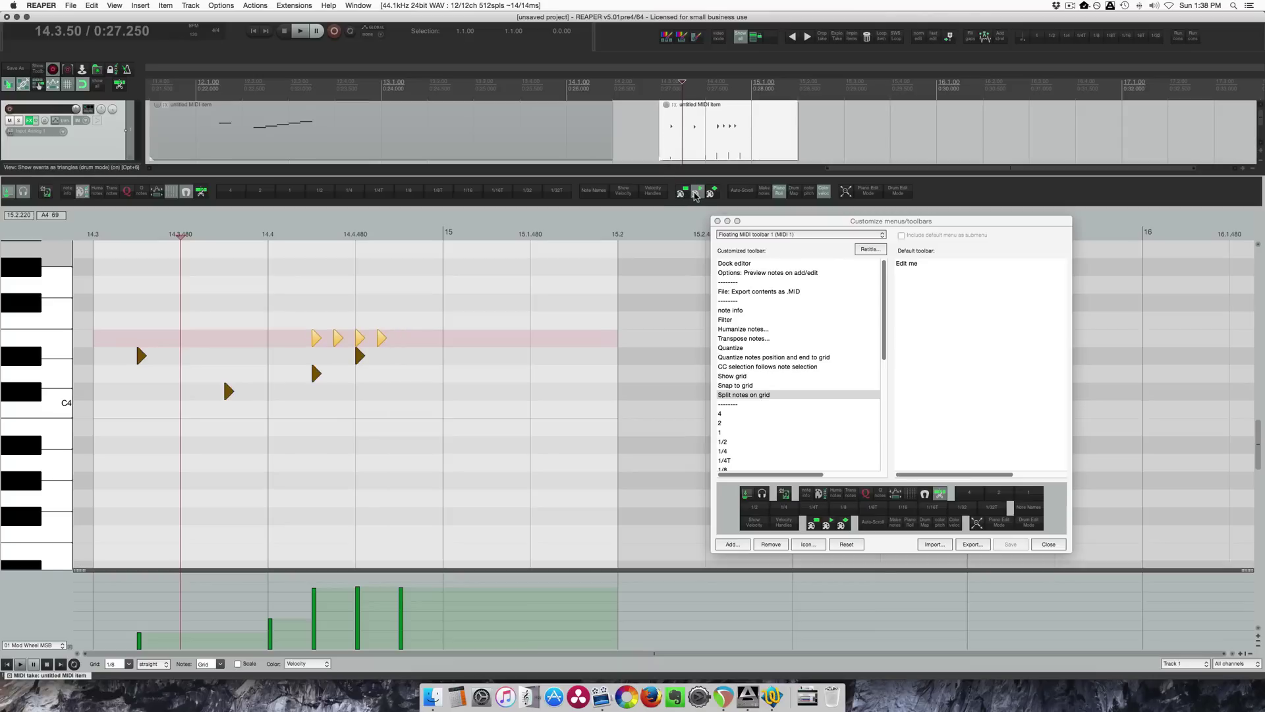
click(712, 194)
click(711, 196)
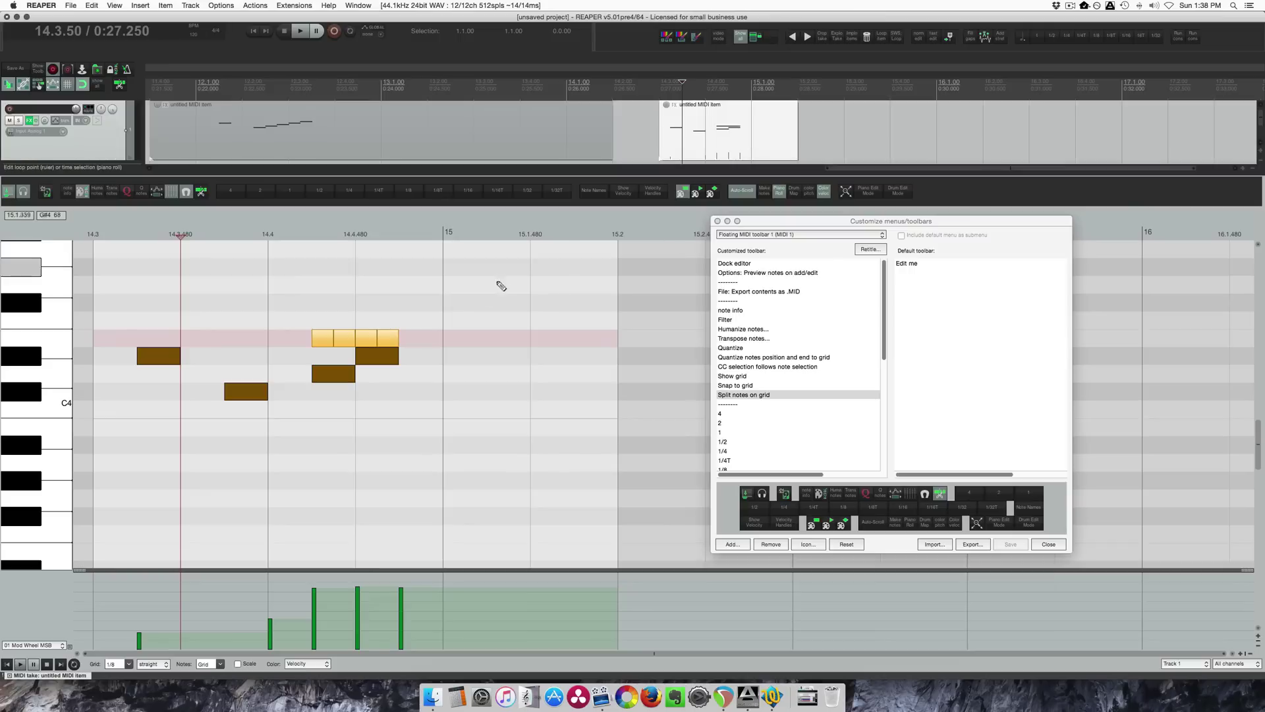
Step: Move the customization window aside, toggle auto-scroll, and make the notes at 14.4.480 and 15 legato
scroll(330, 284, up, 4)
scroll(329, 284, up, 1)
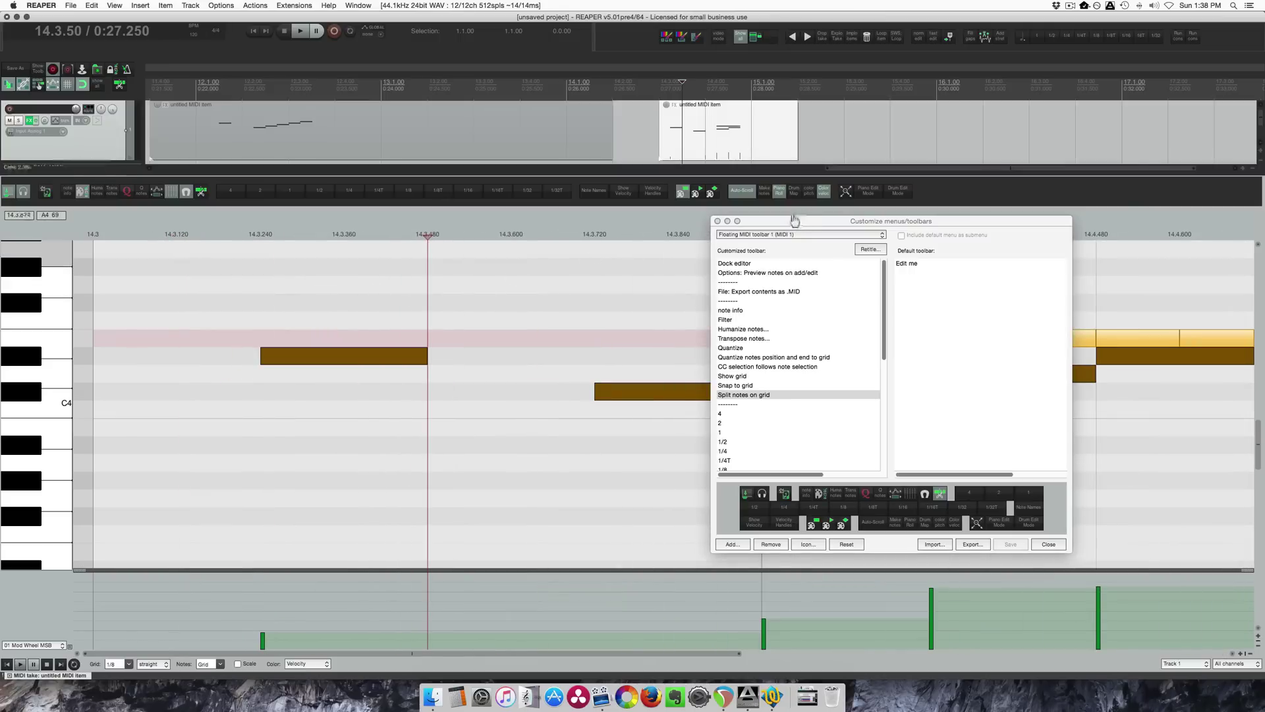
drag(798, 216, 740, 374)
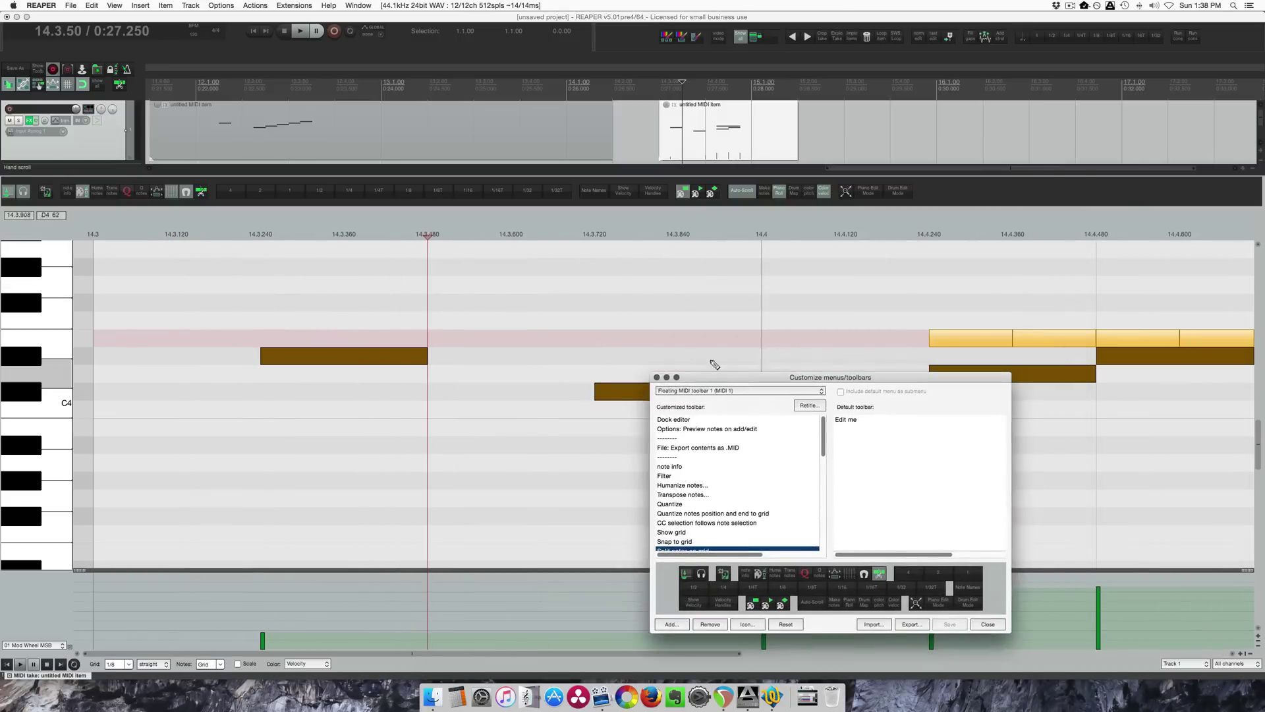
scroll(543, 237, right, 5)
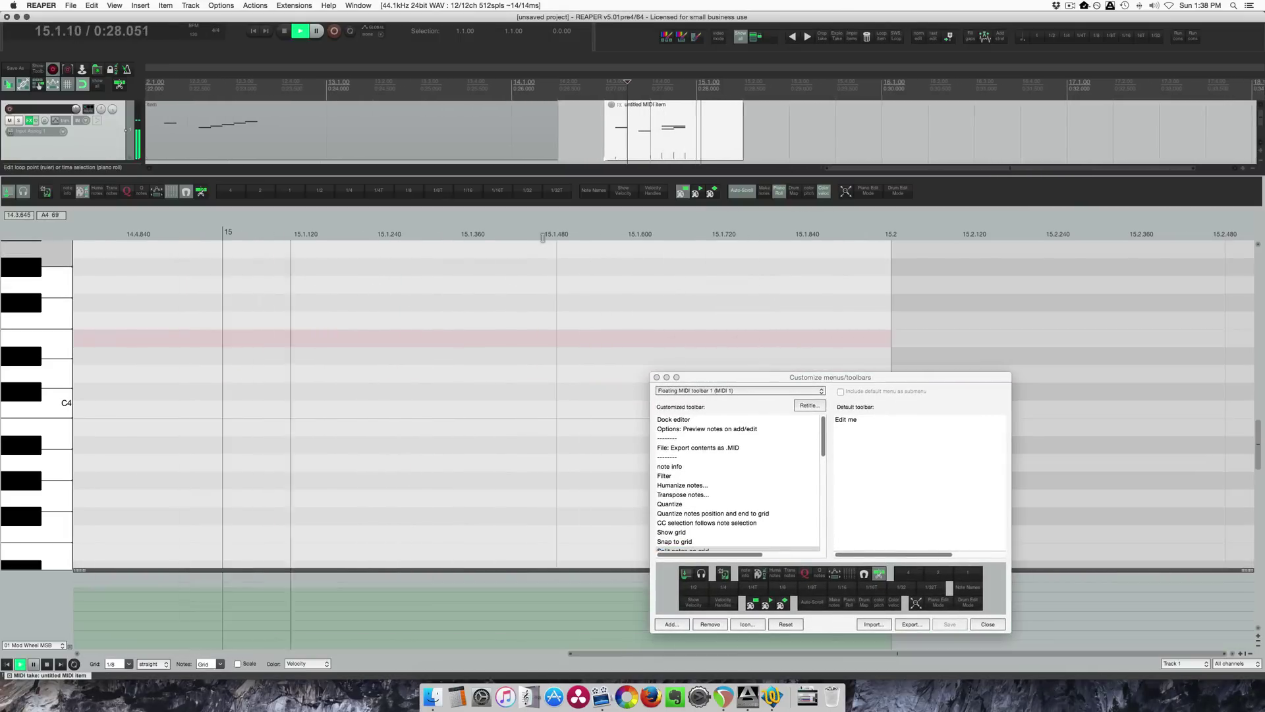
click(742, 191)
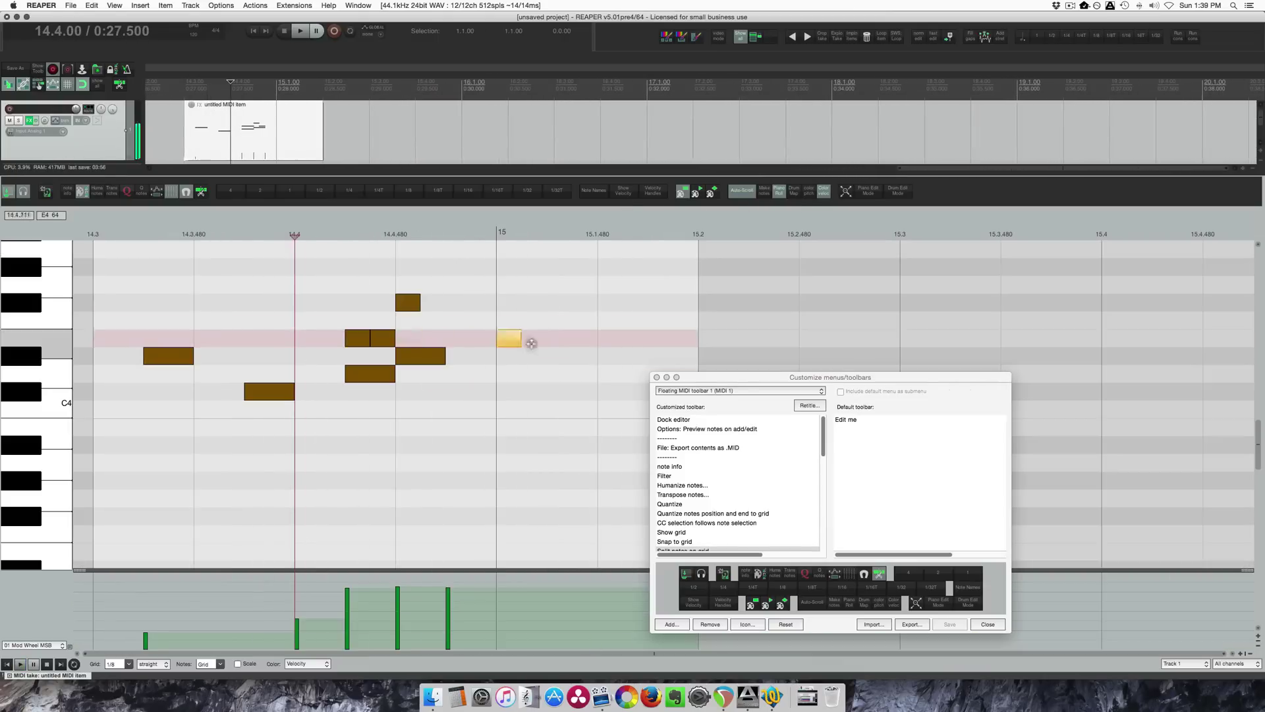
drag(406, 271, 565, 343)
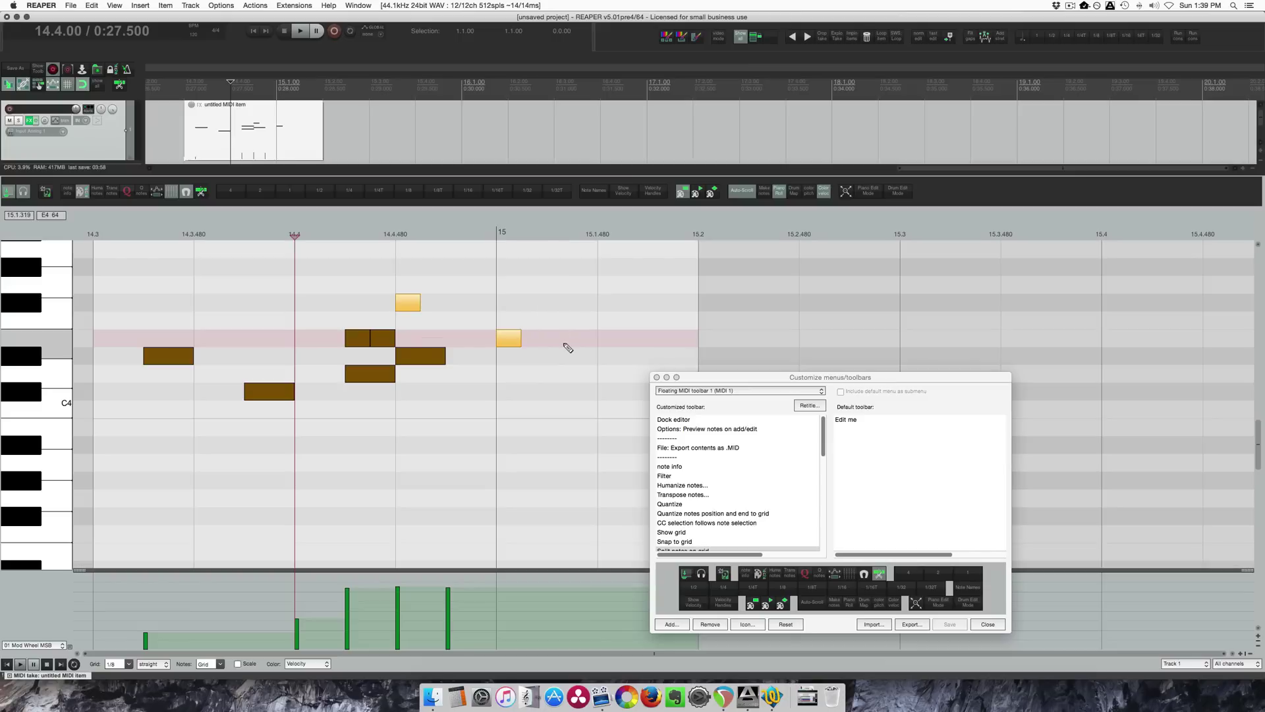
click(768, 194)
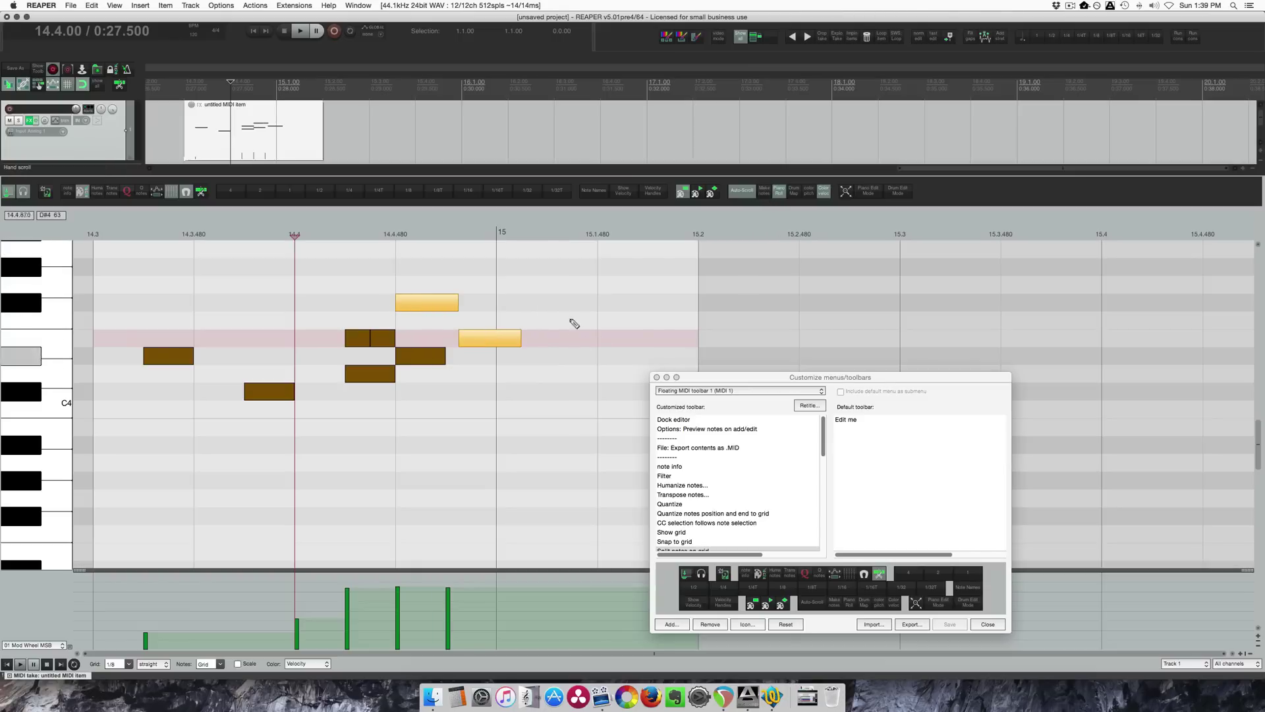
Step: Try drum map and pitch colouring, then return to velocity colours, piano roll and zoom-to-content
click(794, 193)
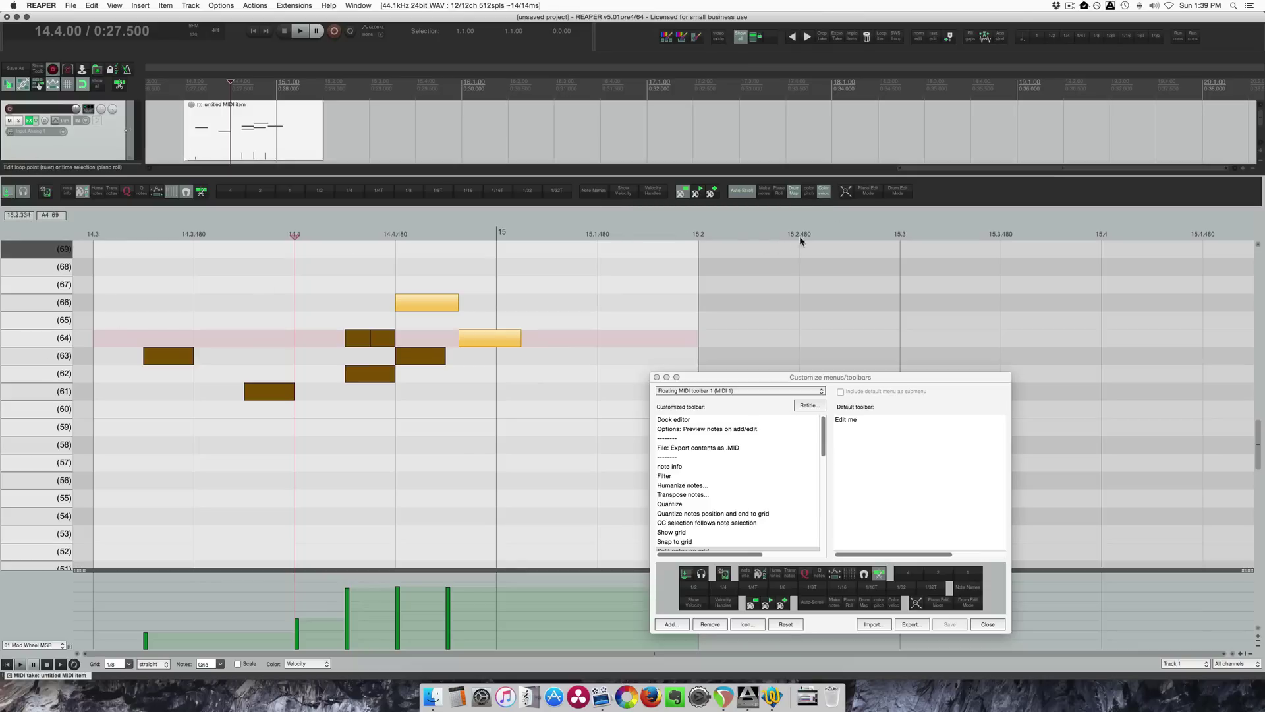
click(811, 196)
click(823, 194)
click(780, 193)
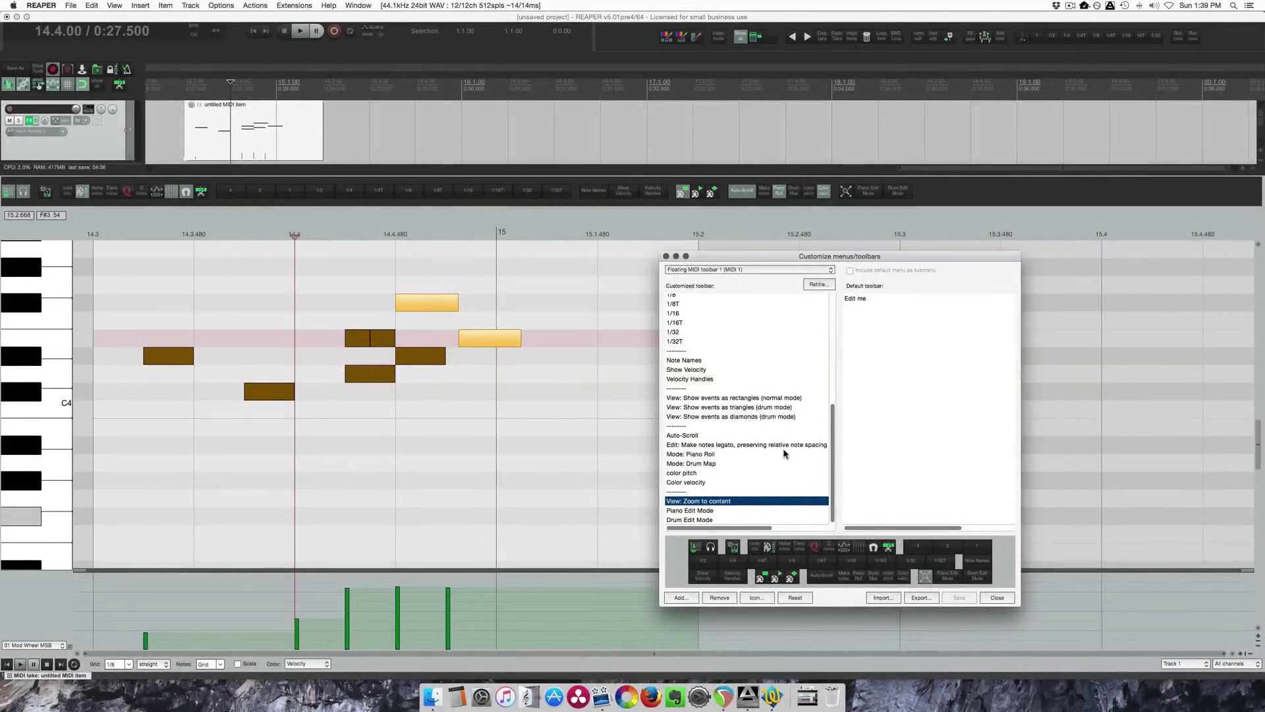
click(846, 191)
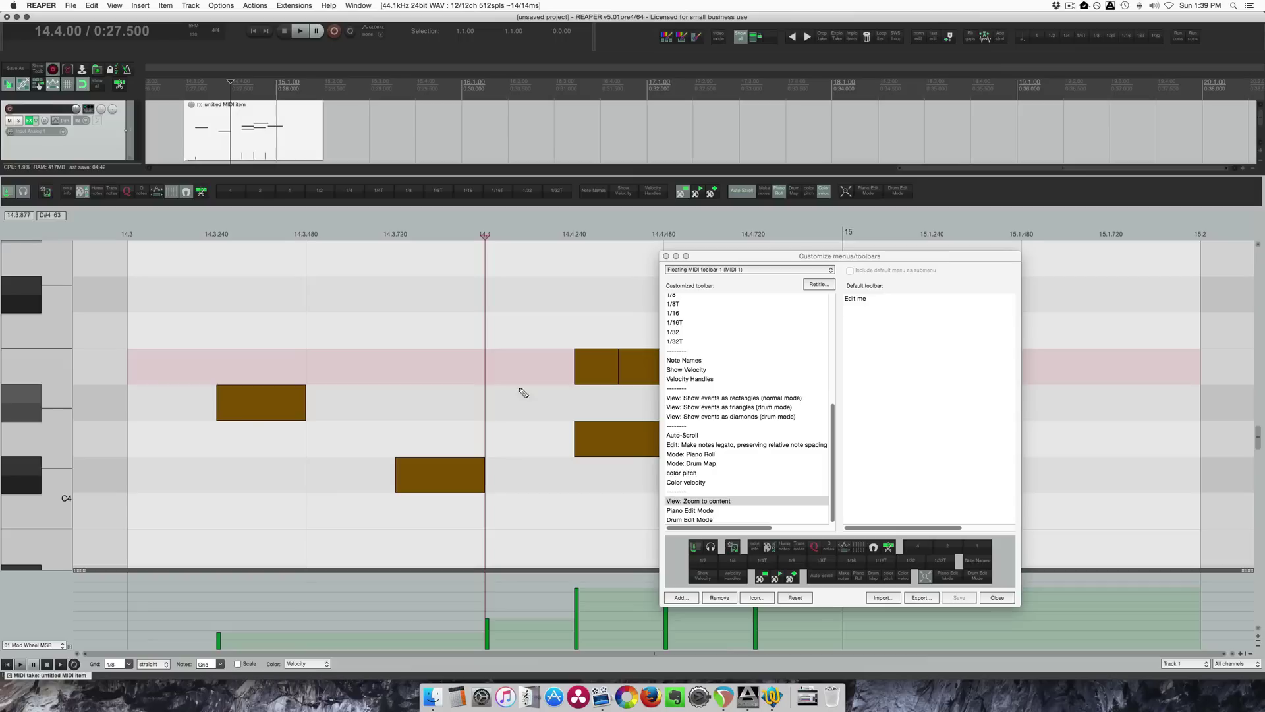
drag(764, 256, 779, 188)
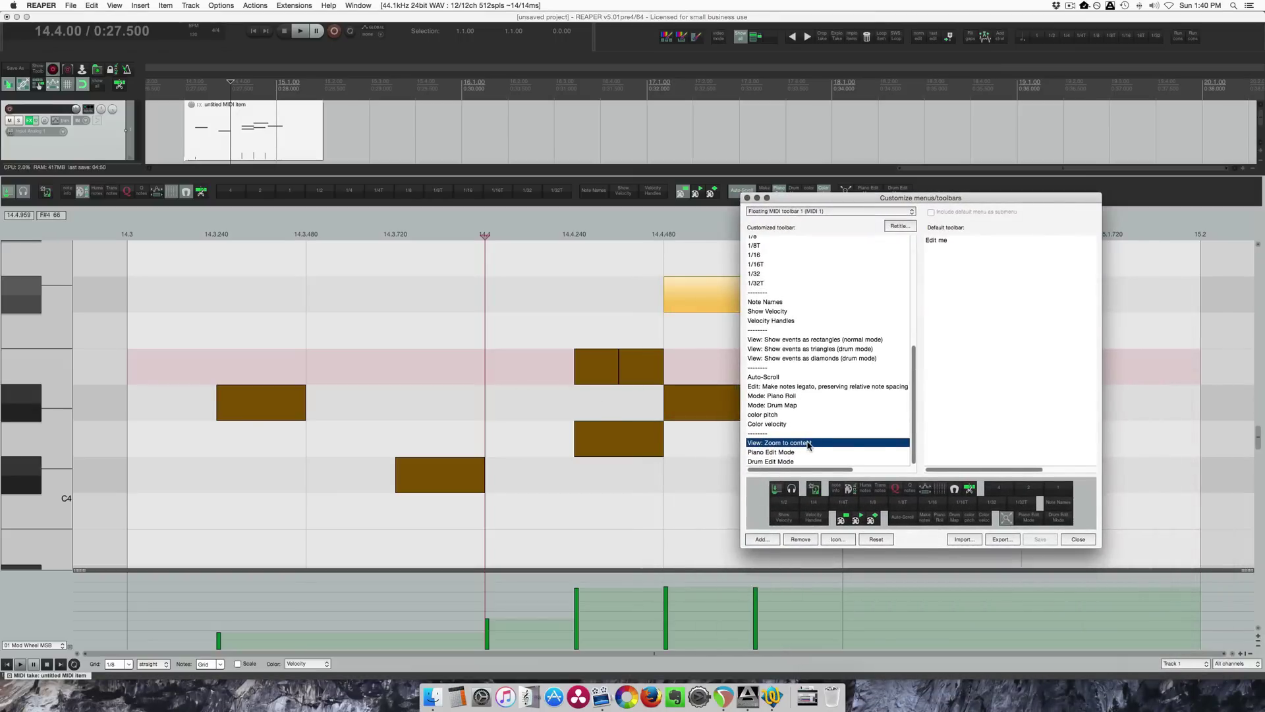
Step: Insert the View: Zoom to selected notes/CC action next to Zoom to content
right_click(809, 444)
click(849, 450)
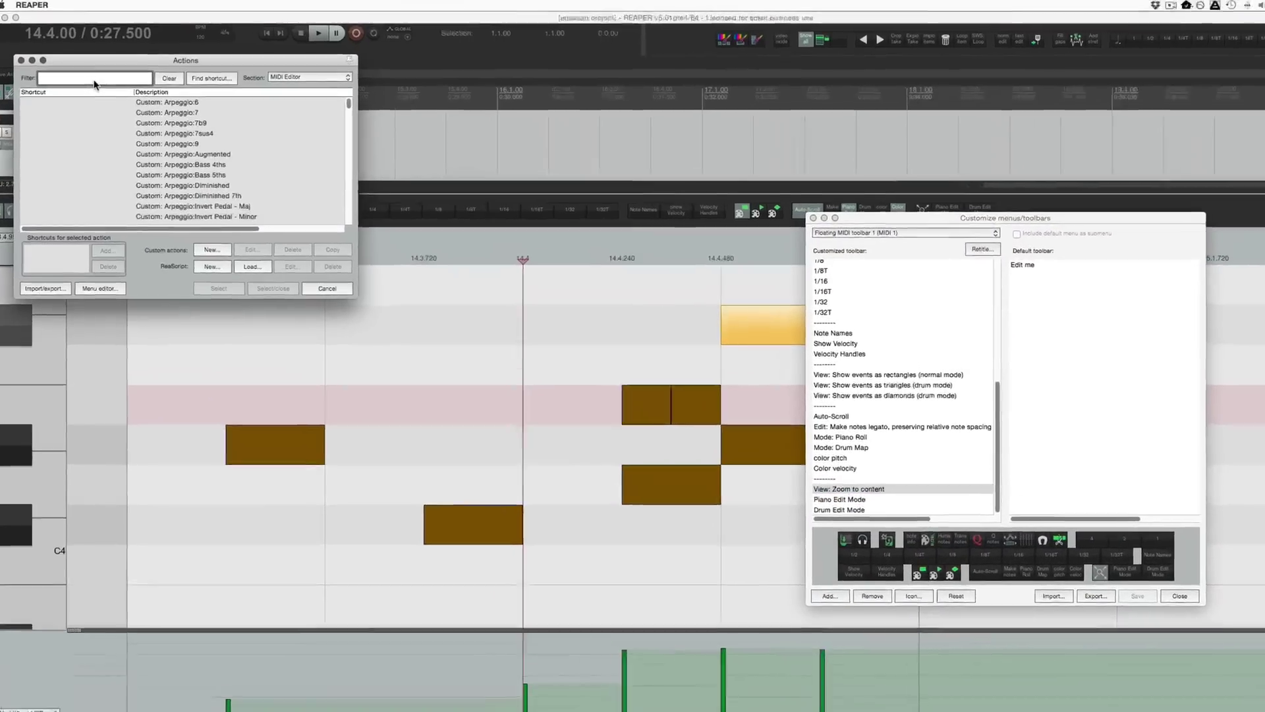
text(zoom sele)
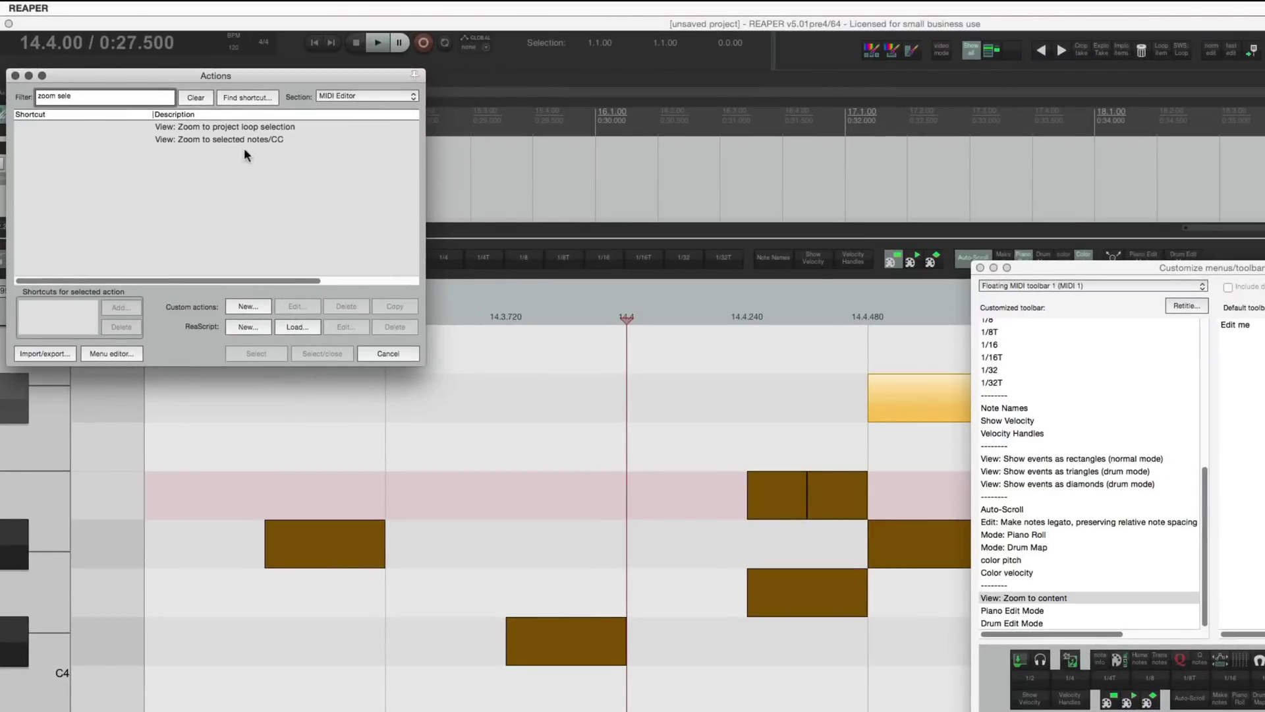
click(245, 141)
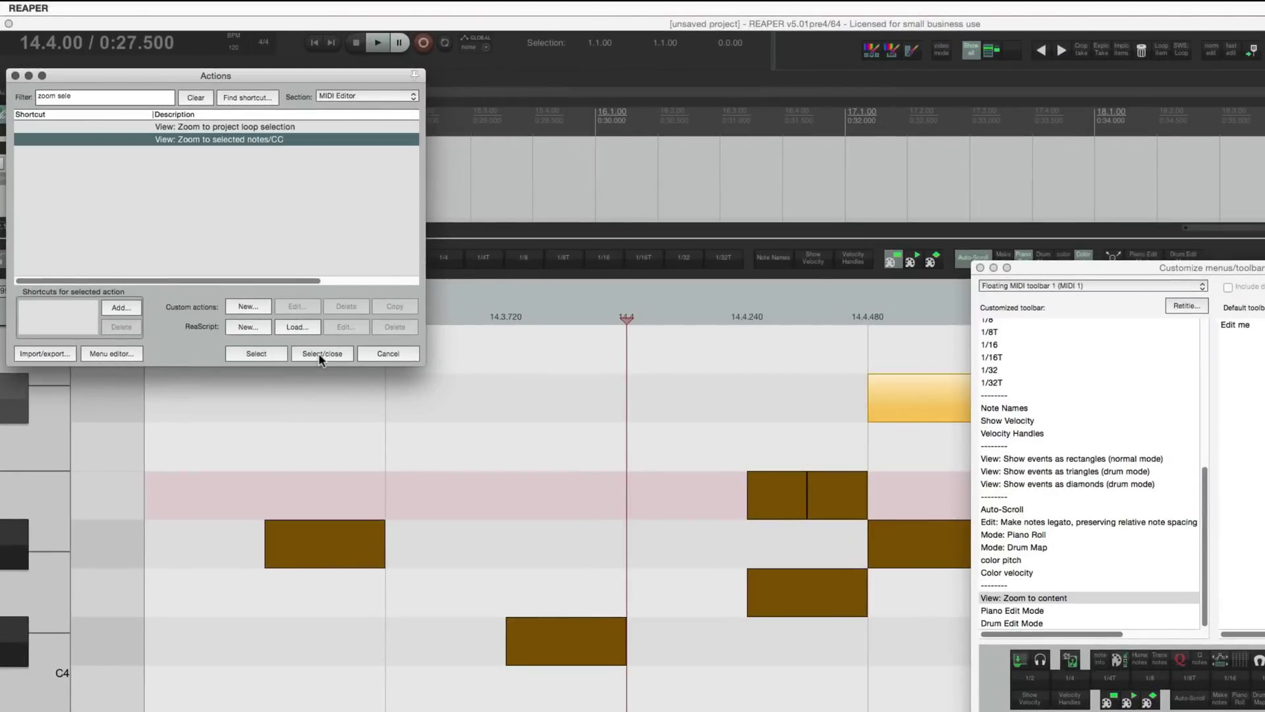
click(319, 353)
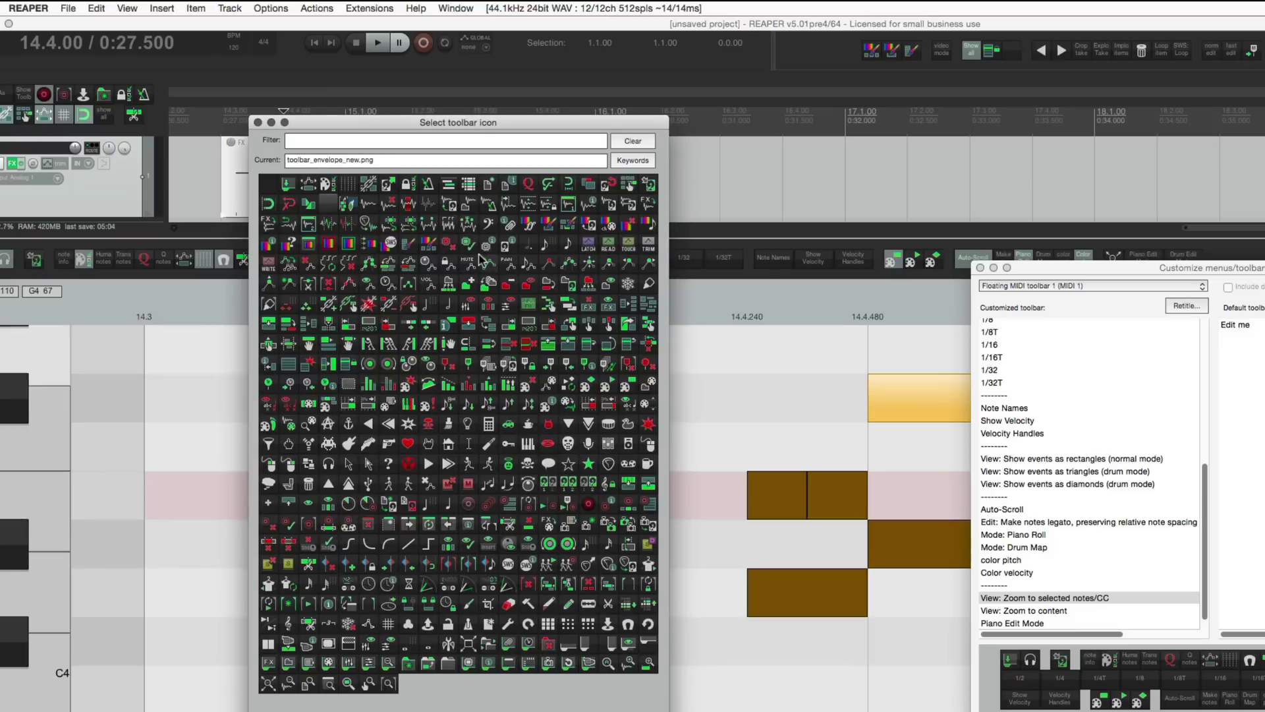
Step: Give the new entry a 'zoo' search icon and save the toolbar
text(zoo)
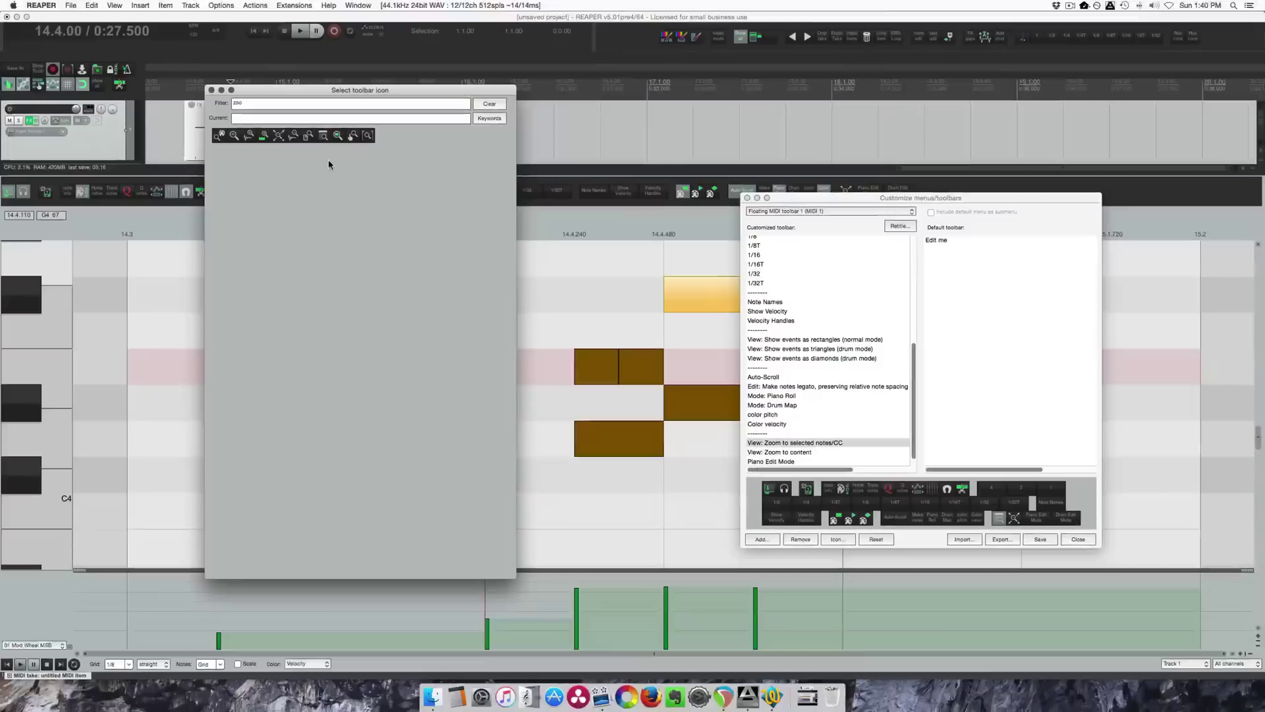
click(235, 106)
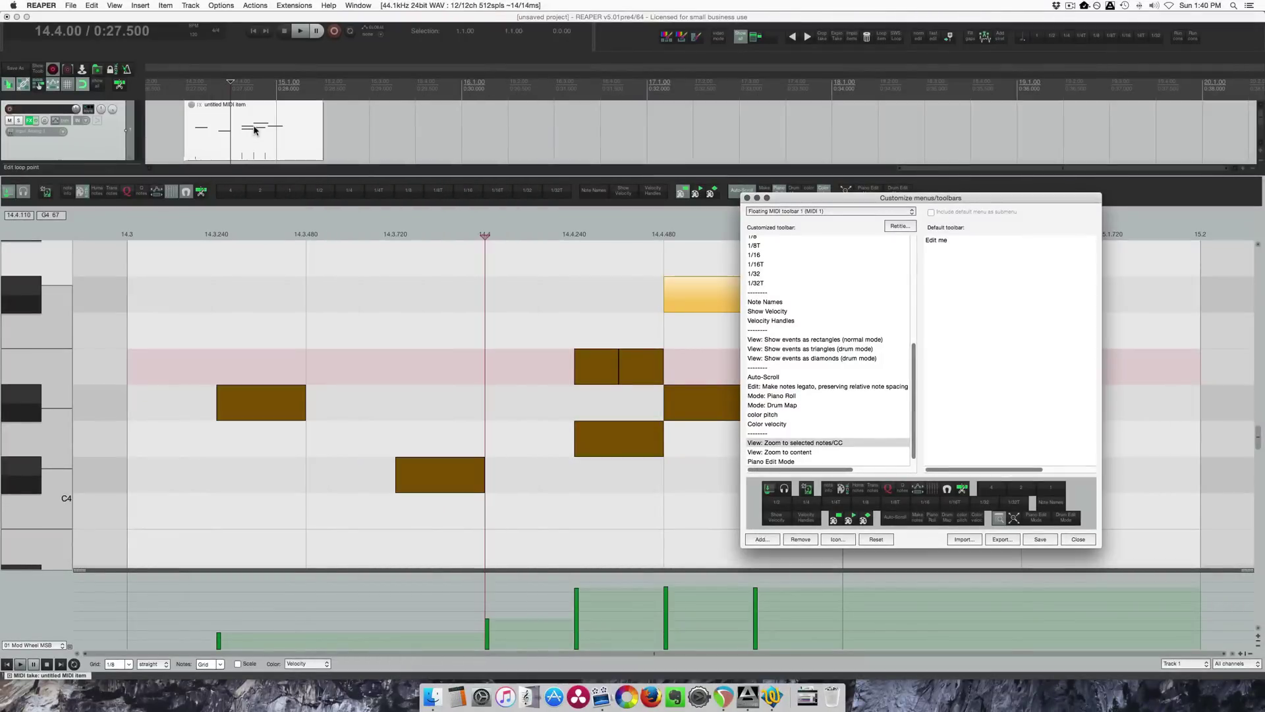
click(1040, 539)
Step: Zoom the piano roll to fit the two pink-row notes with the new Zoom to selected notes button
drag(896, 208, 1003, 354)
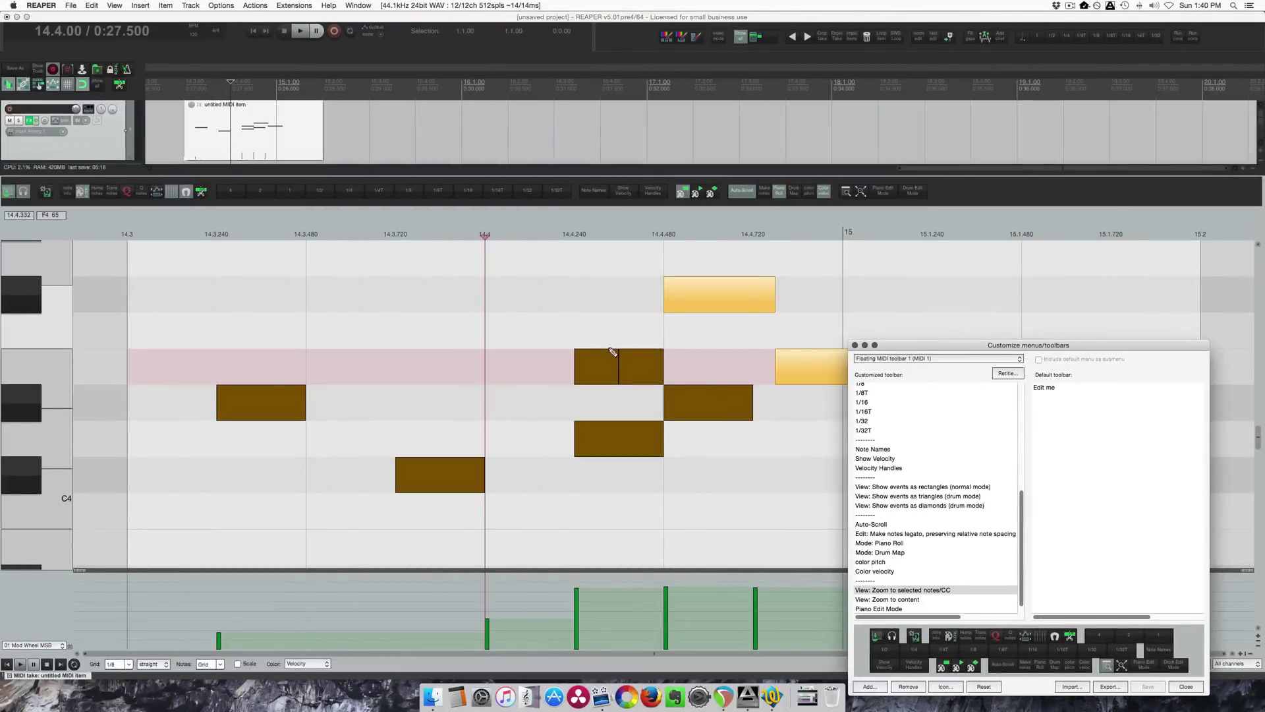
drag(548, 342, 671, 379)
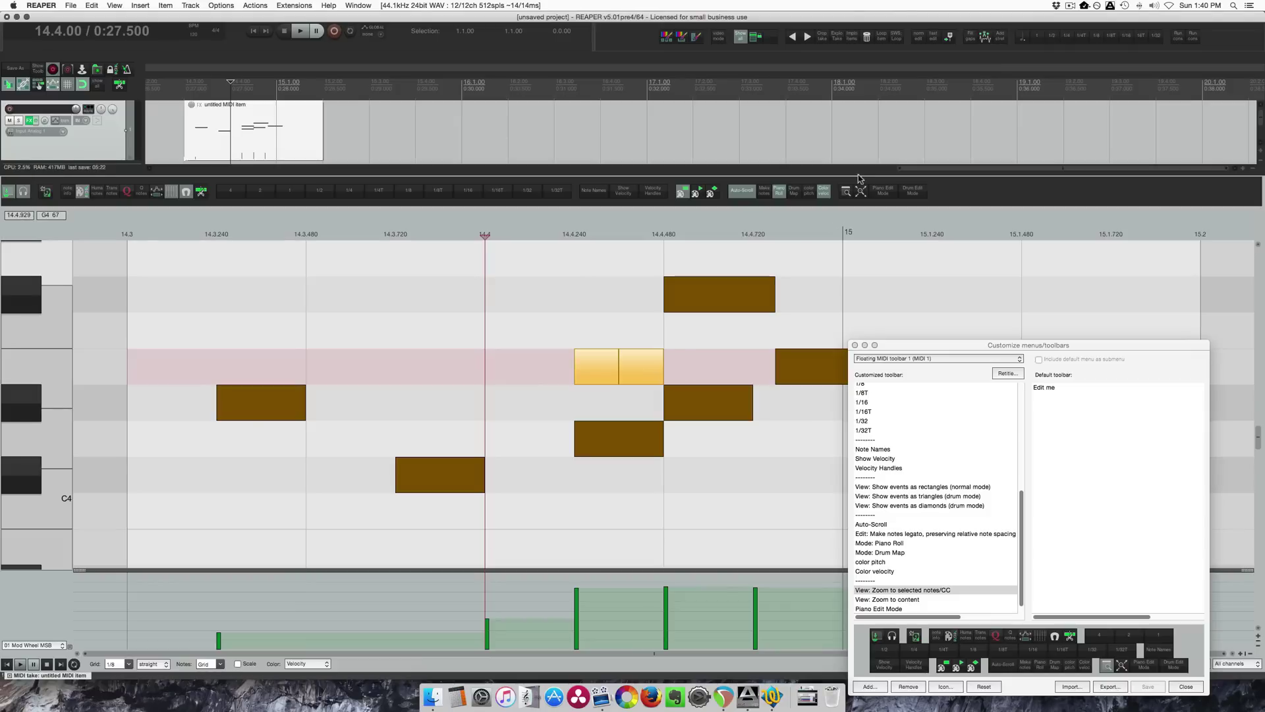
click(846, 191)
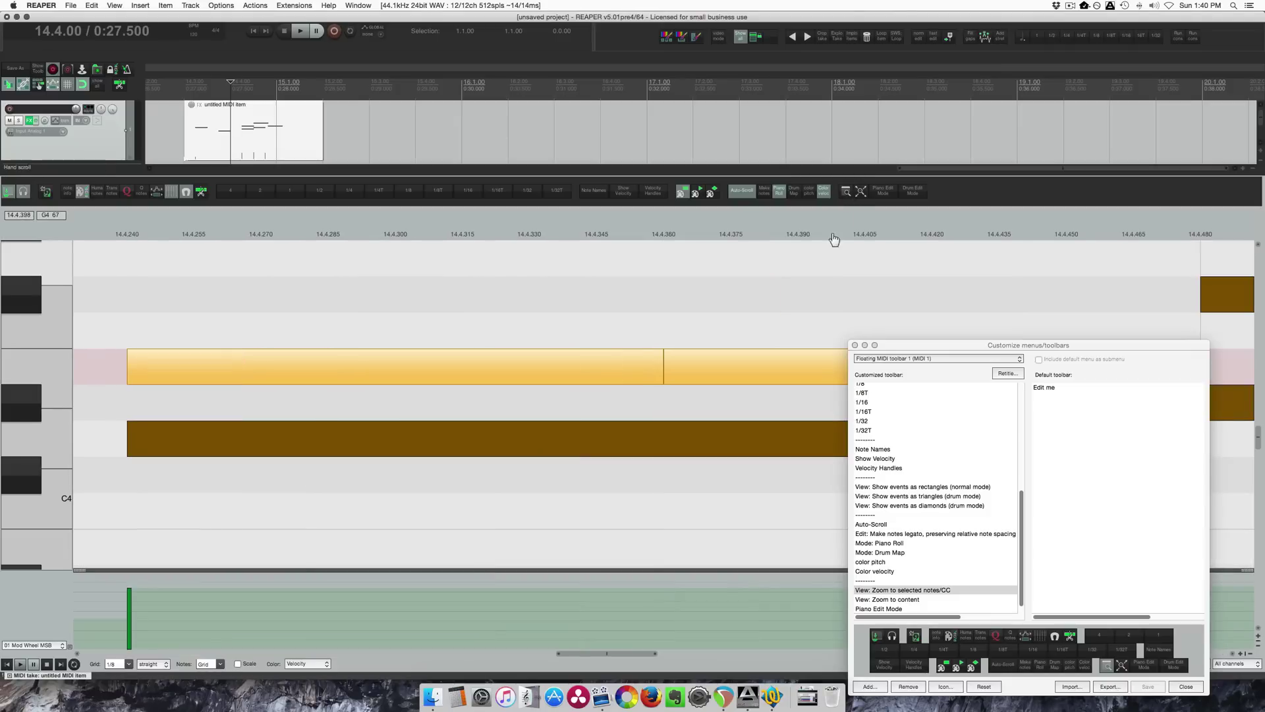
Step: Zoom back out to all content and switch the editor to Drum Edit Mode
click(860, 192)
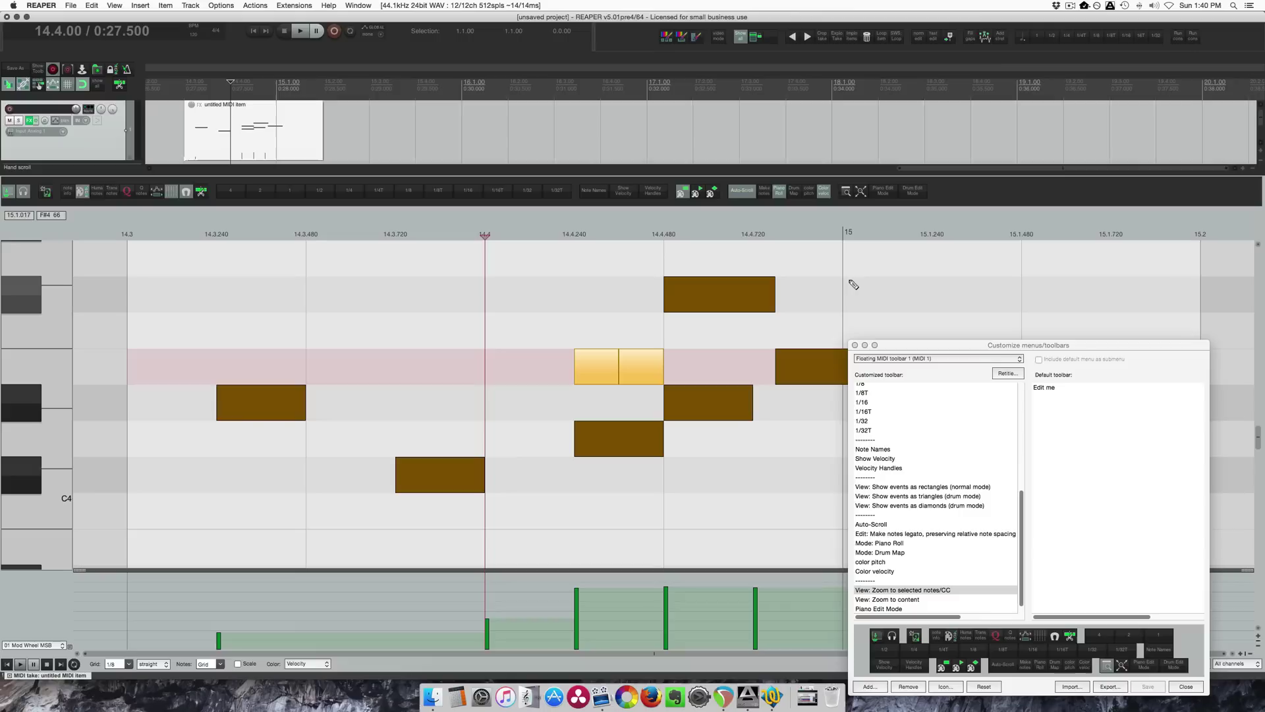
click(911, 196)
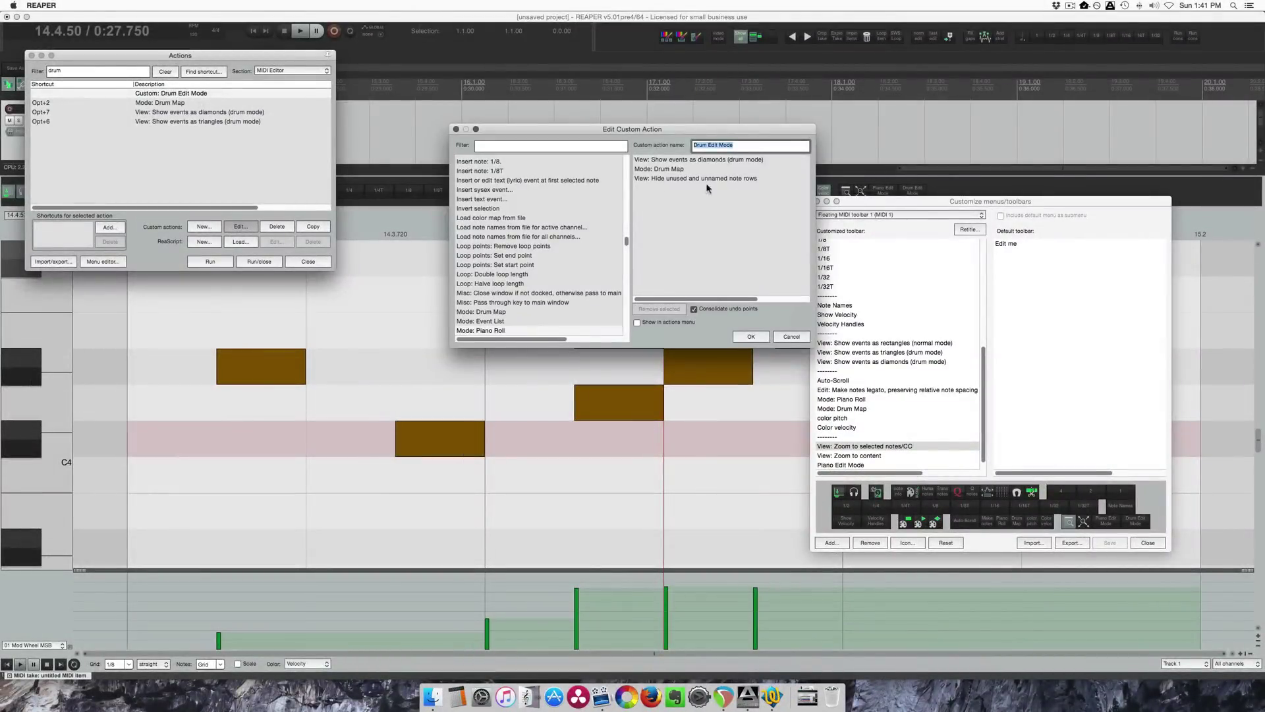
click(659, 180)
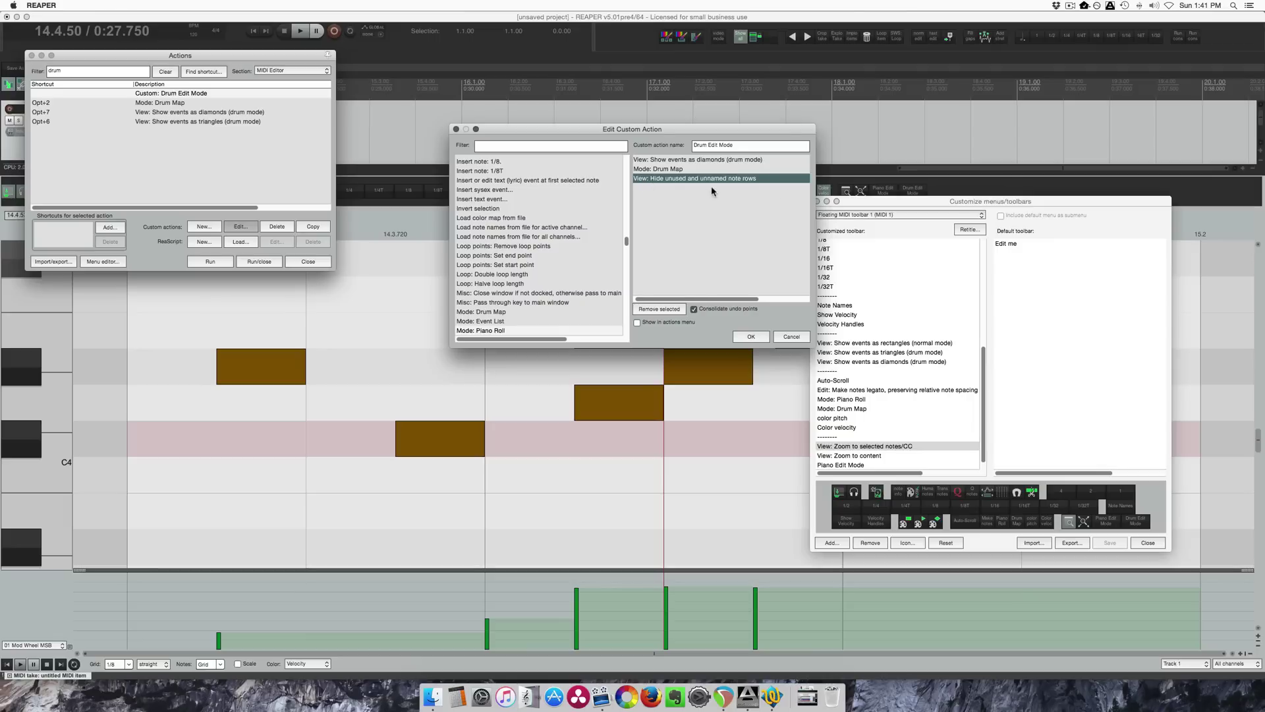
click(786, 337)
scroll(354, 348, down, 3)
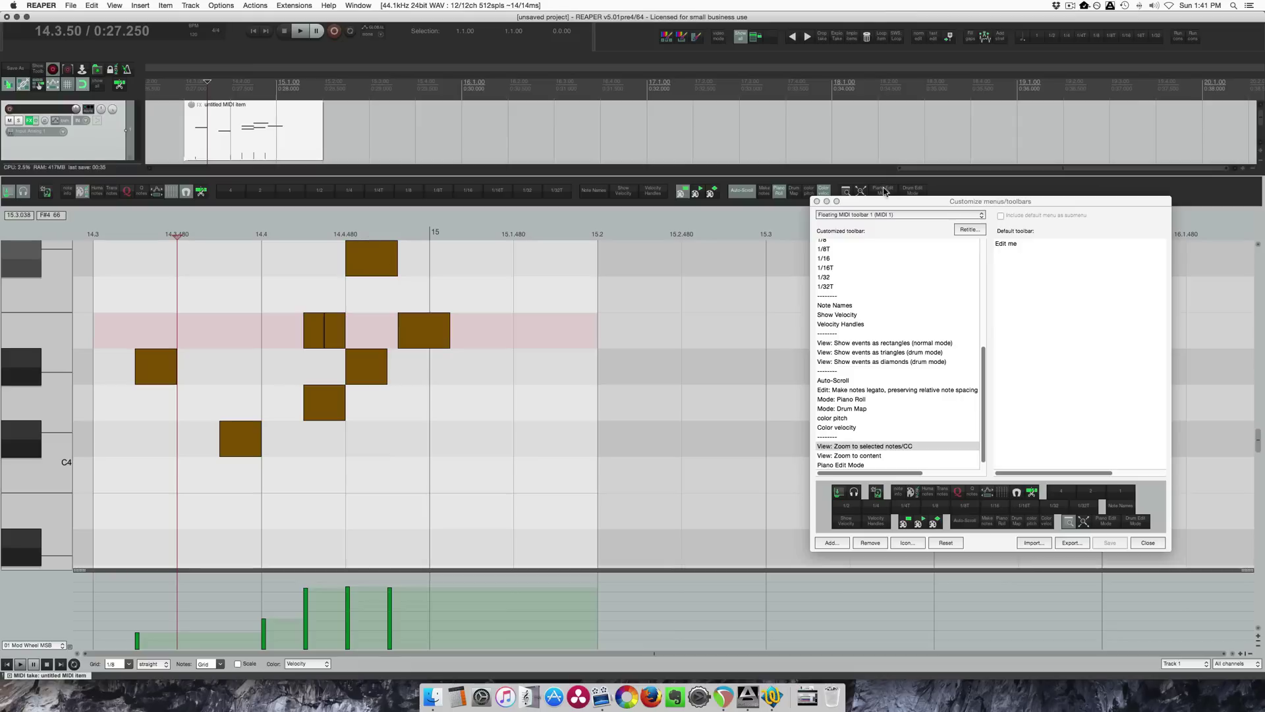
click(910, 190)
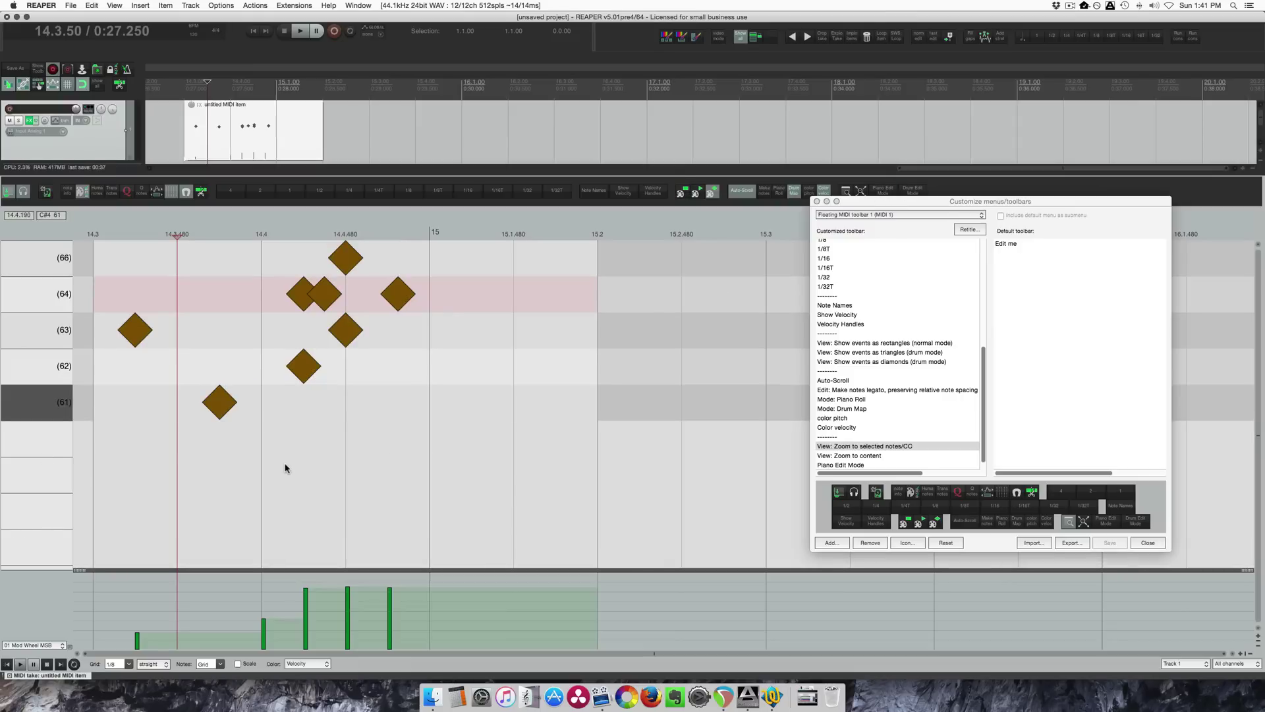
drag(995, 202, 980, 249)
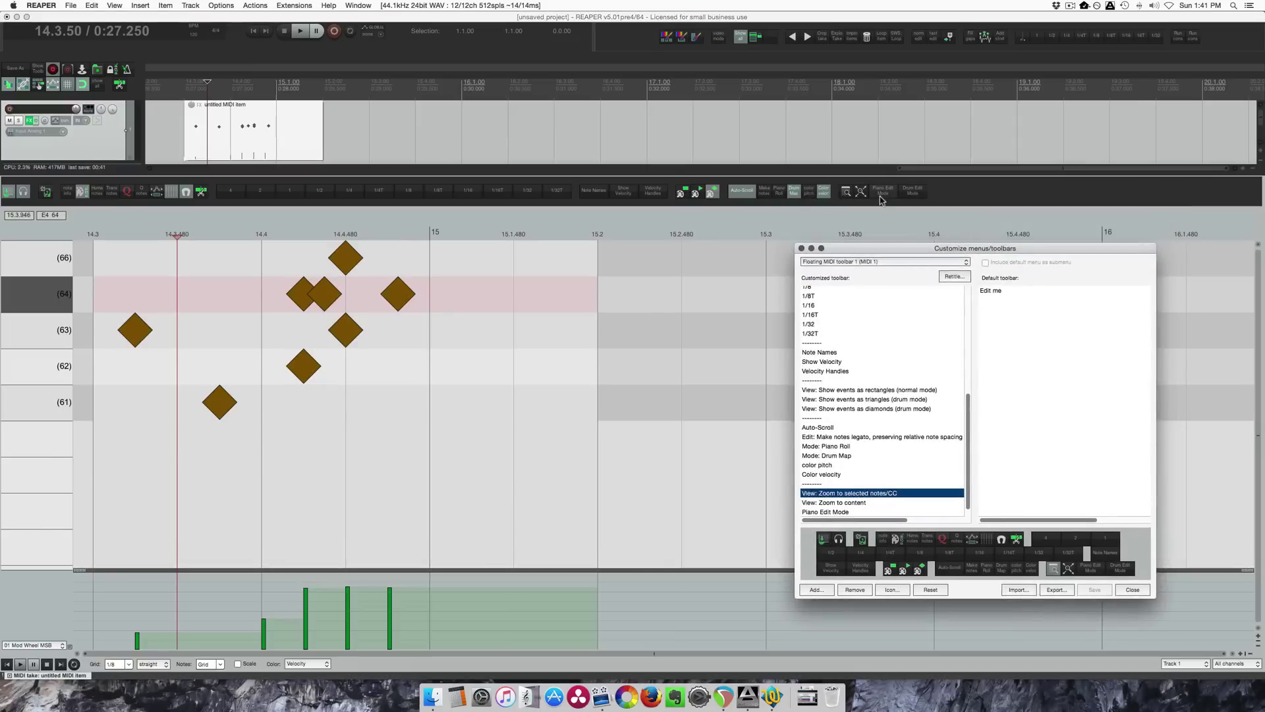
click(883, 190)
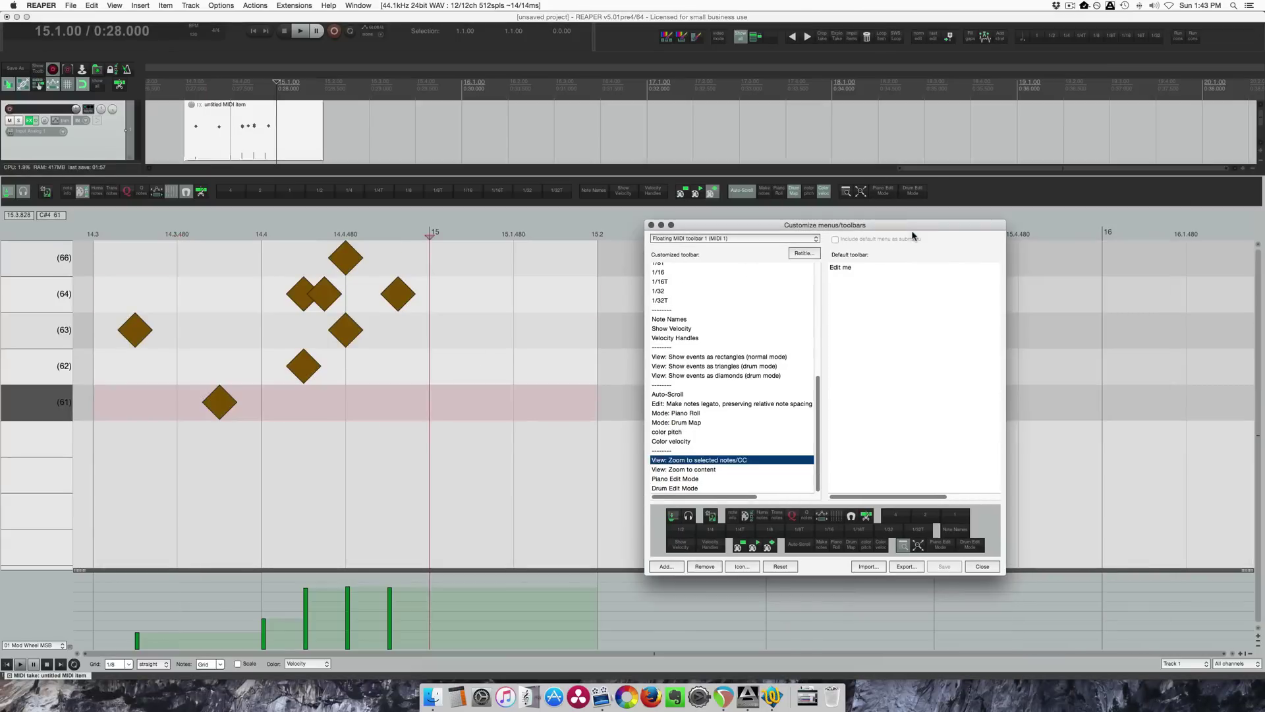